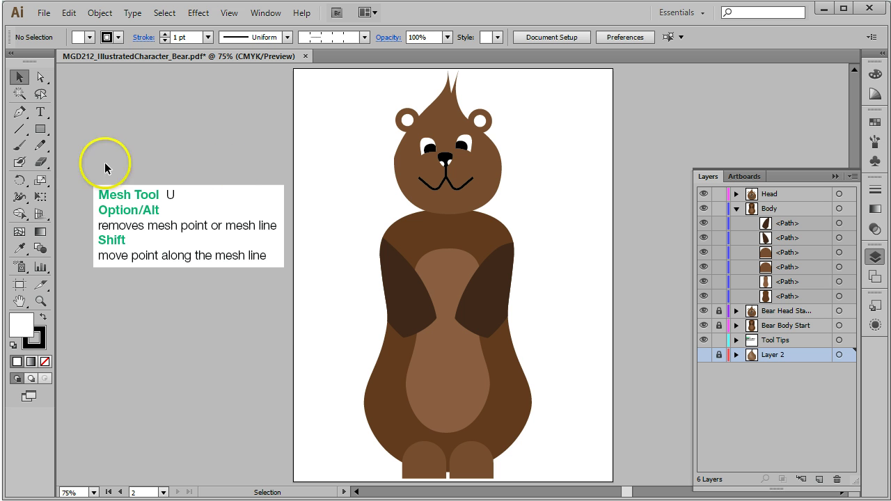
- Select the bear's head shape on the artboard
click(19, 232)
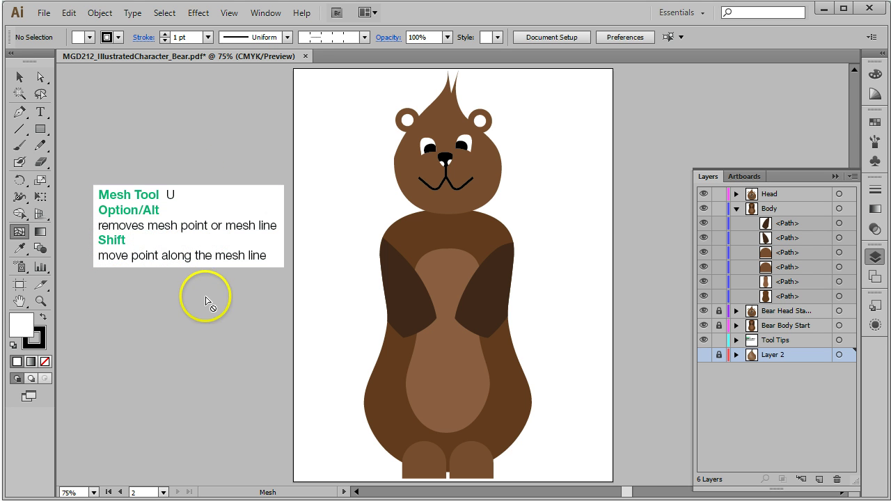
click(19, 77)
click(40, 300)
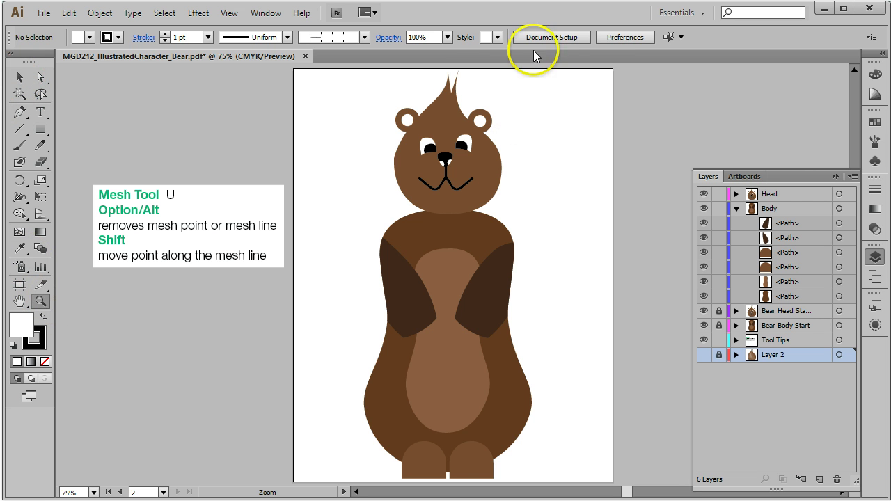
drag(384, 73, 517, 223)
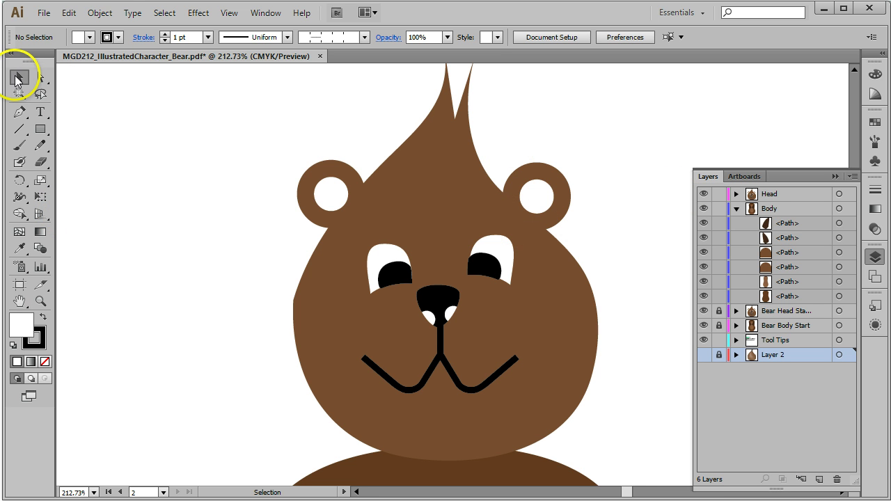
click(482, 200)
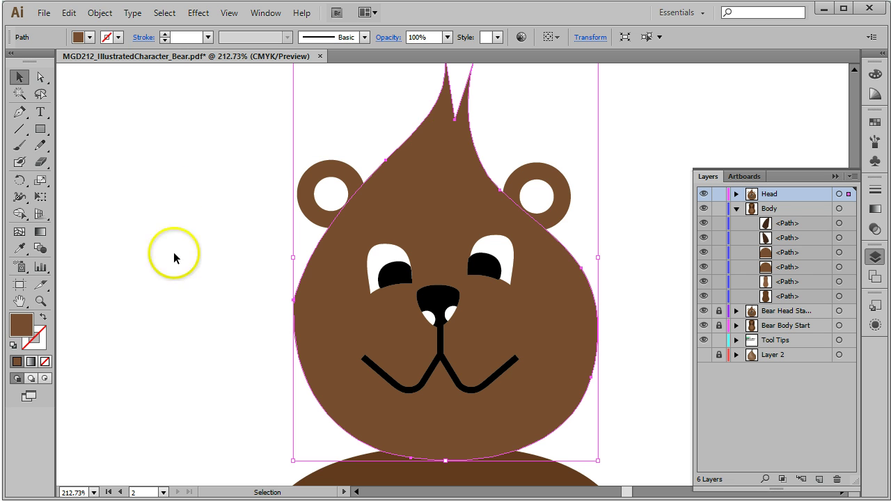
- Start creating a gradient mesh on the head shape with the preview enabled
click(99, 13)
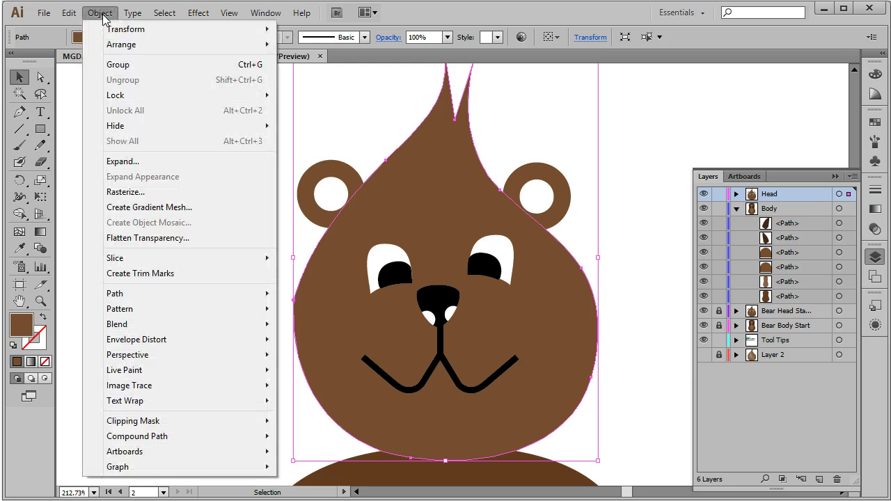
click(180, 214)
drag(740, 123, 610, 155)
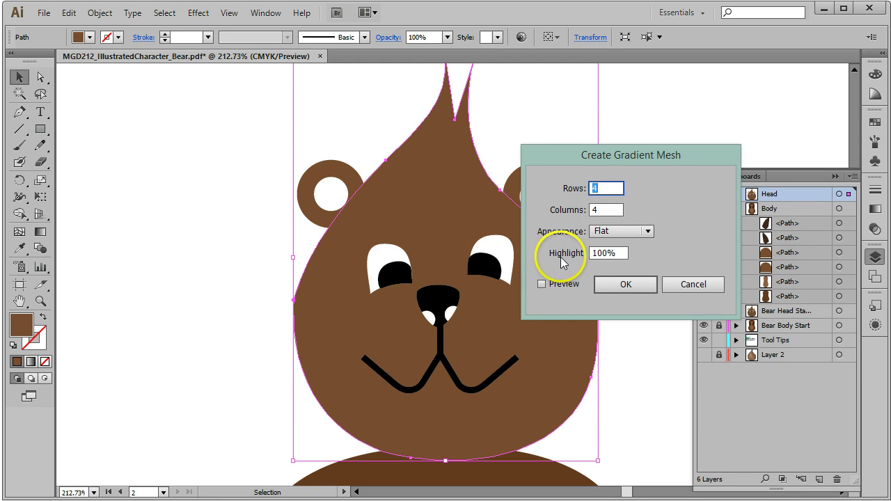
click(542, 284)
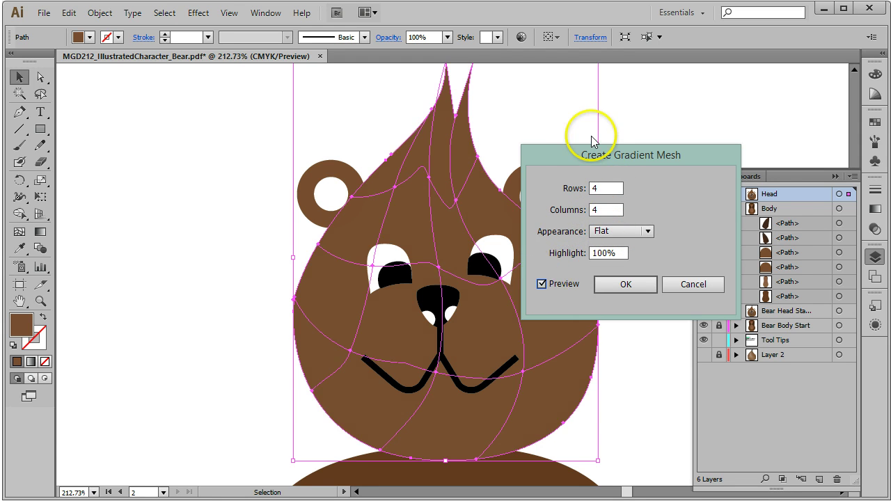
drag(578, 153, 617, 139)
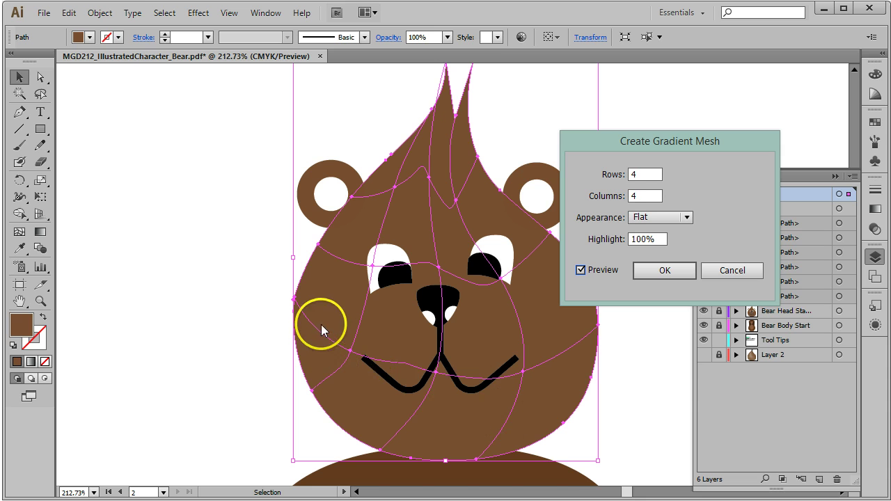
- Set the gradient mesh appearance to To Center with a 50% highlight
click(687, 220)
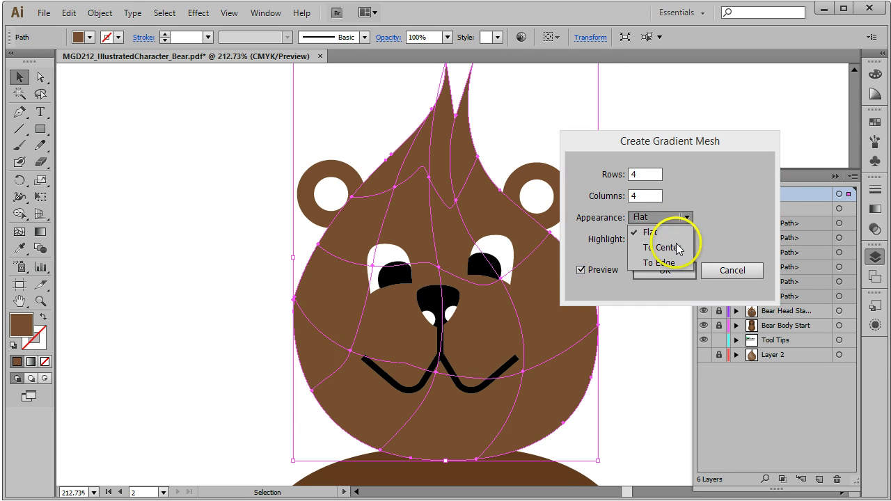
click(668, 247)
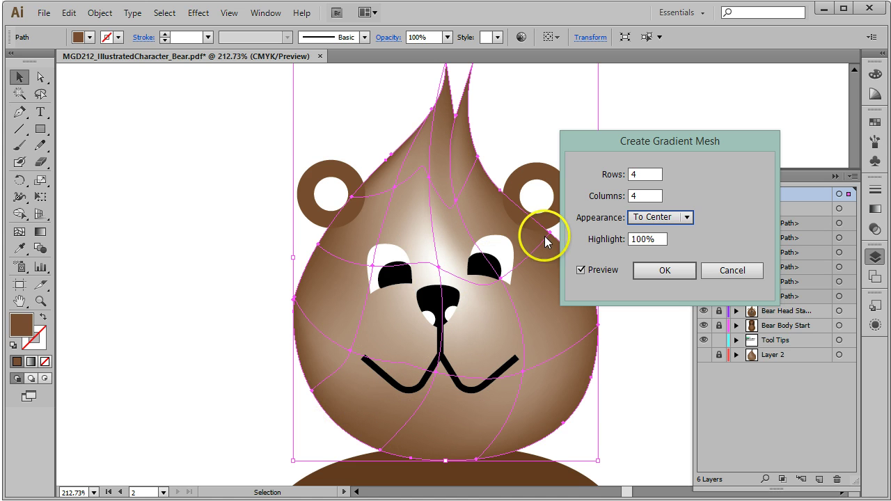
drag(656, 239, 626, 237)
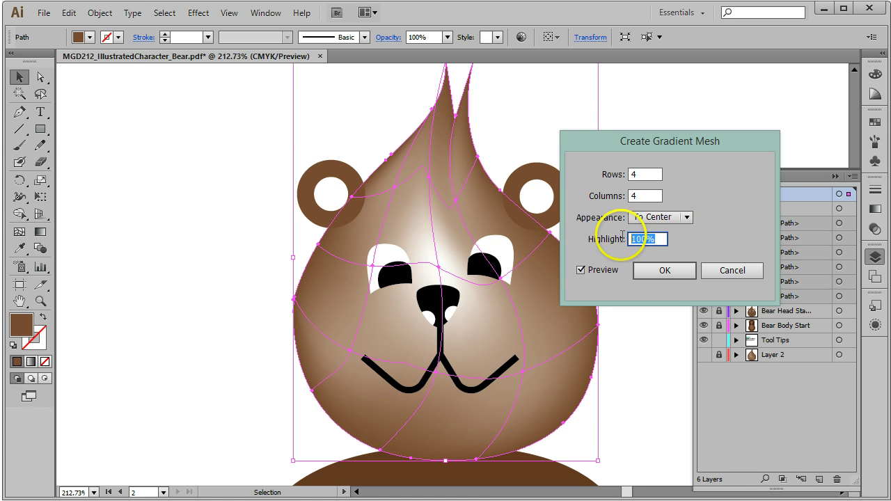
text(50)
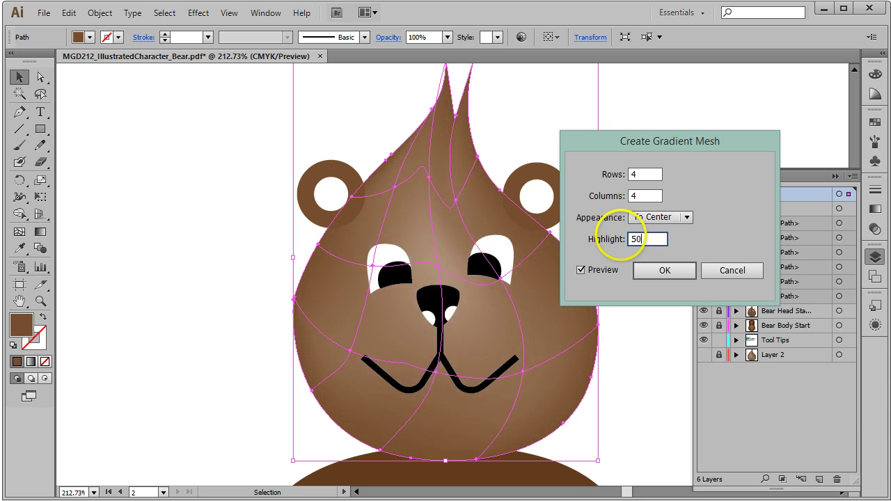
double_click(646, 240)
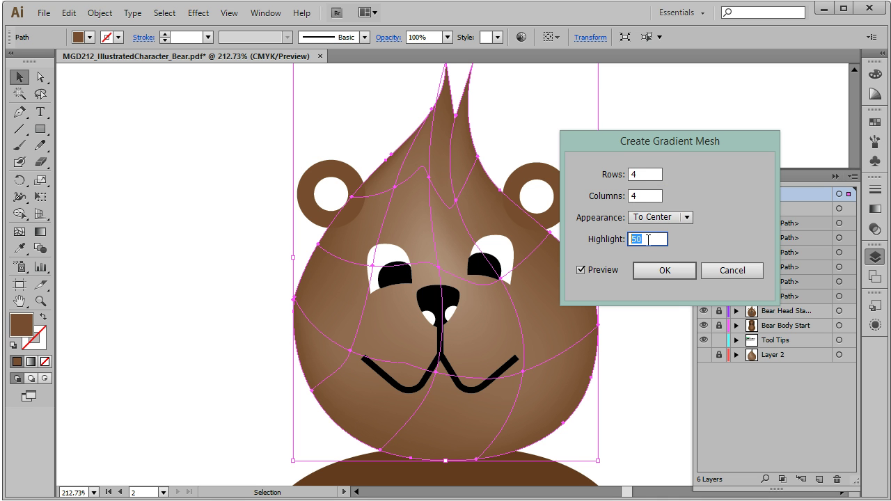
- Set the gradient mesh to 7 rows and 7 columns
click(653, 175)
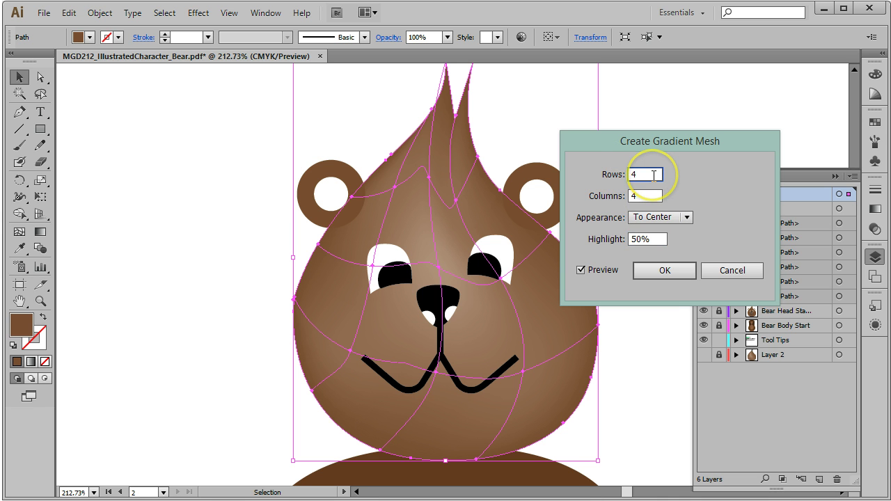
key(Up)
key(Up)
key(Up)
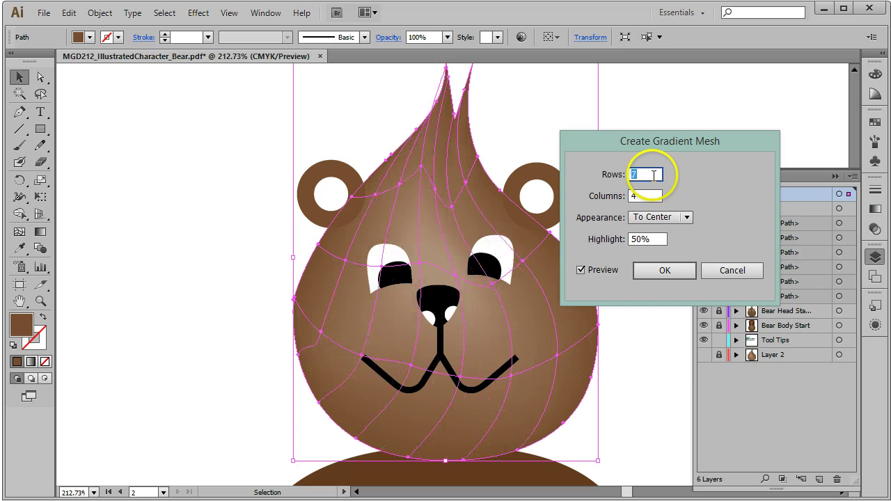
click(649, 196)
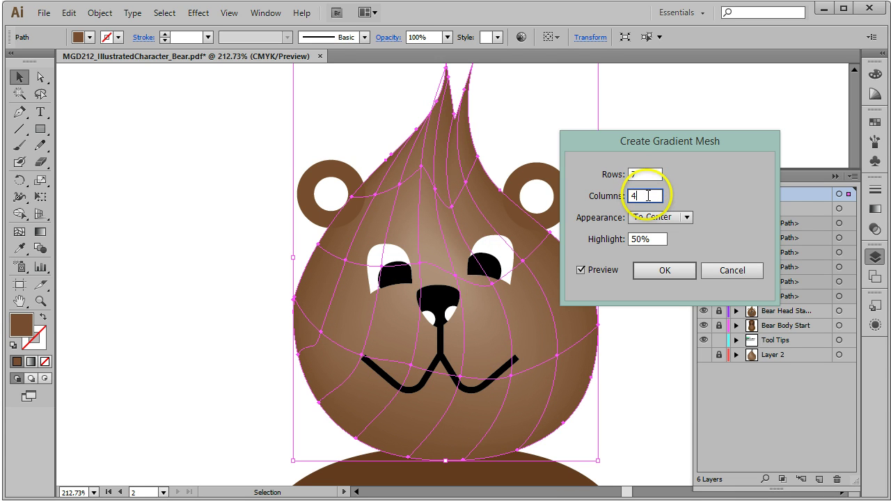
key(Up)
key(Up)
key(Up)
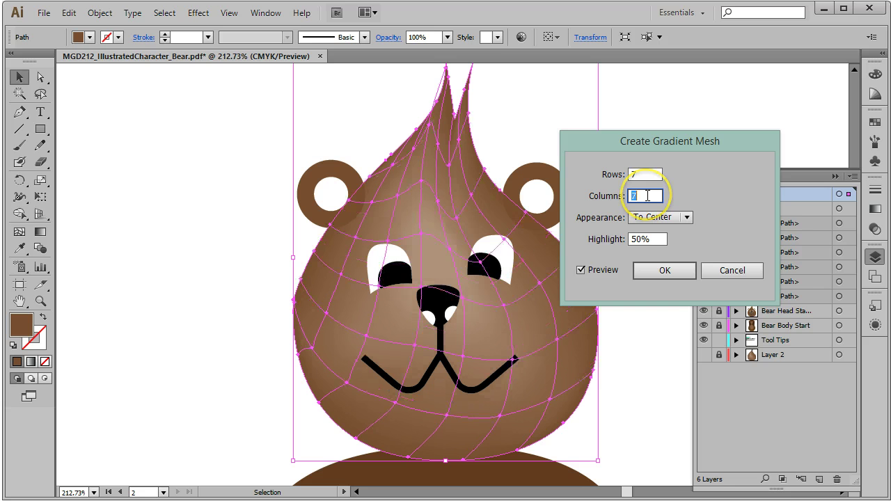
- Preview denser column counts such as 16, return to 7 columns and create the head's gradient mesh
key(Up)
key(Up)
key(Up)
key(Up)
key(Up)
key(Up)
key(Up)
key(Down)
key(Down)
key(Down)
key(Down)
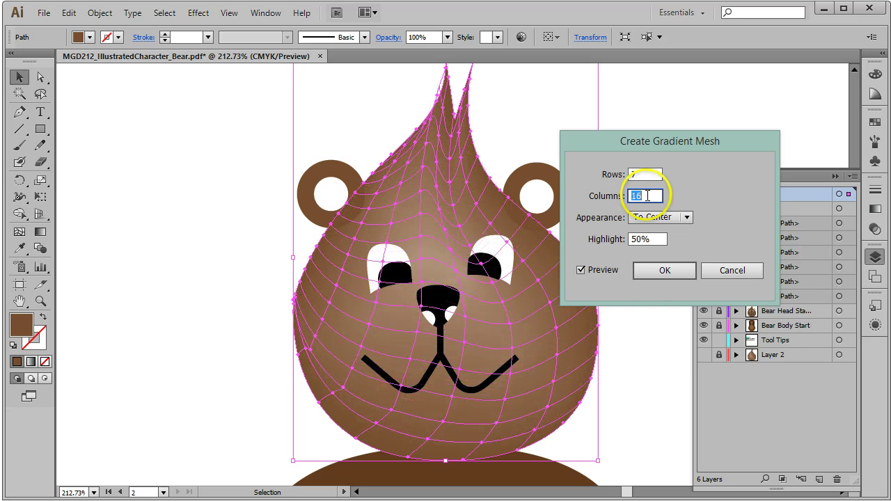
key(Down)
key(Down)
key(Down)
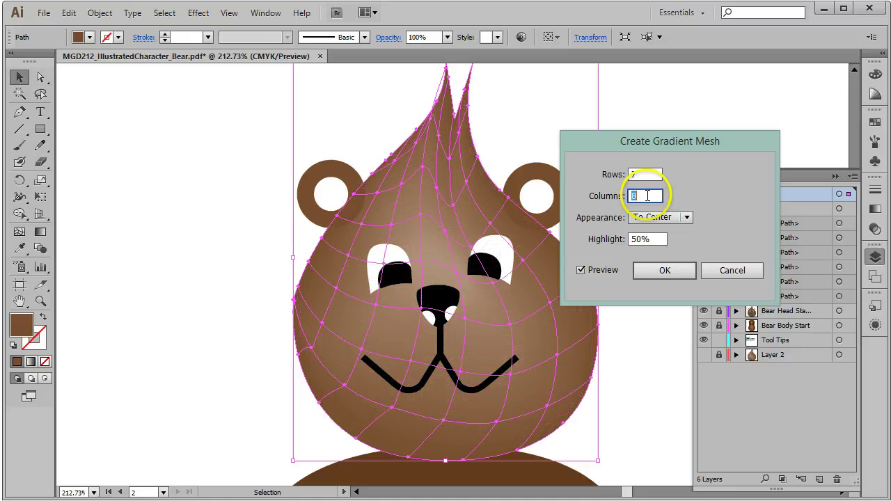
key(Up)
key(Down)
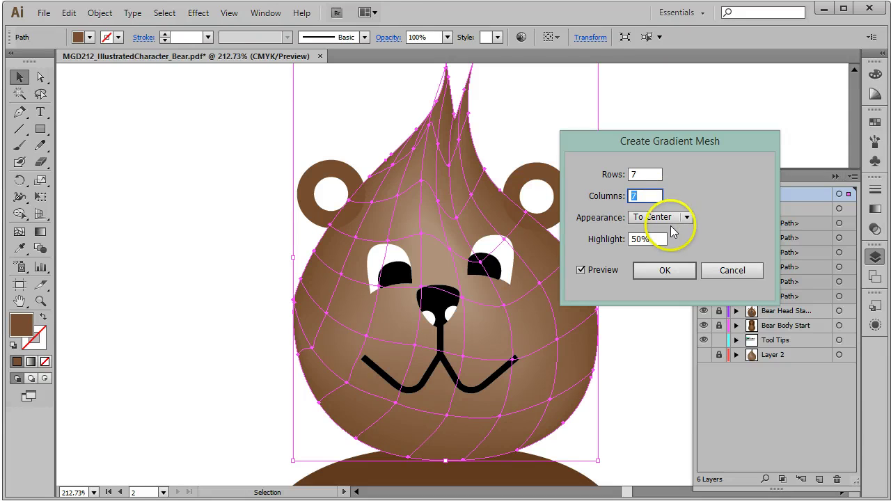
drag(615, 143, 603, 123)
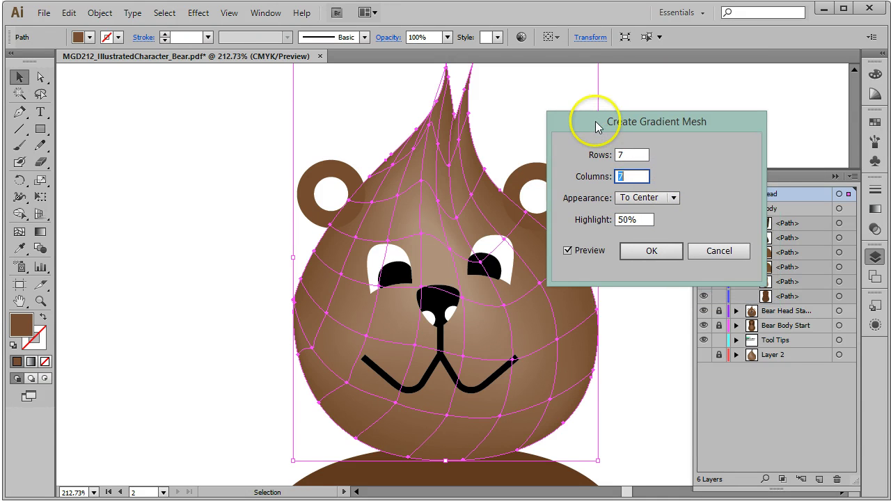
click(655, 249)
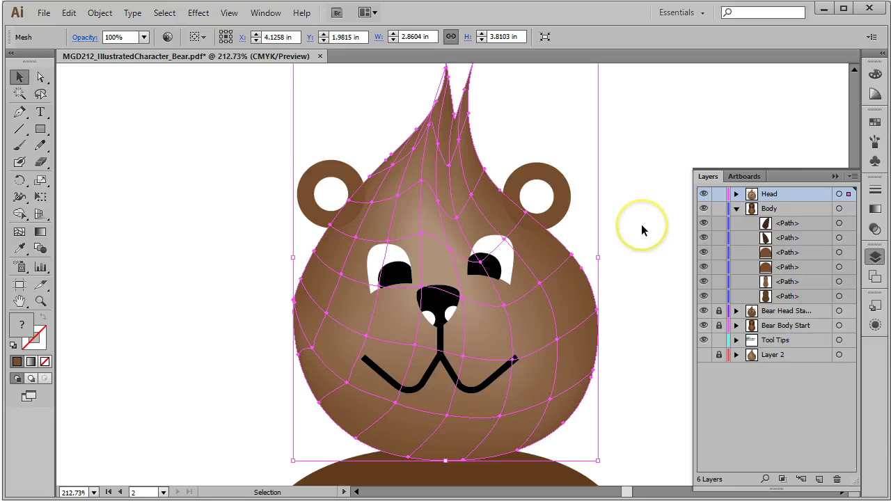
- Expand the Head layer's contents and highlight the mesh object in it
click(737, 195)
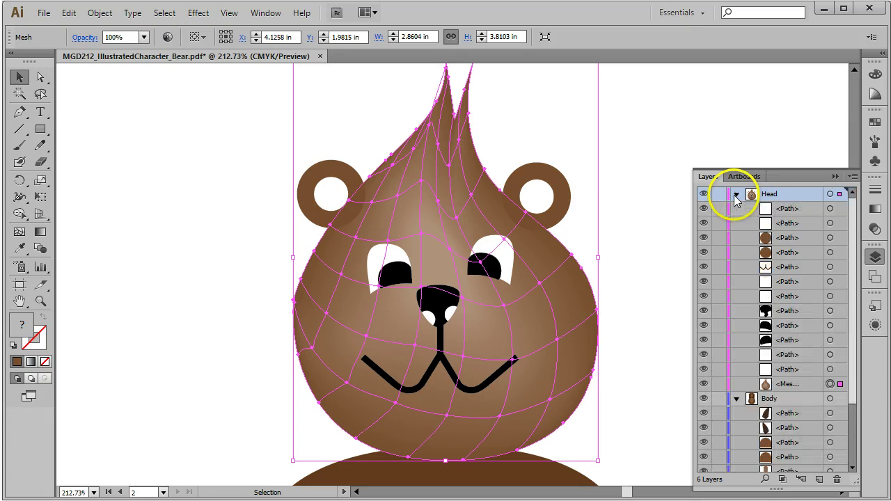
click(797, 385)
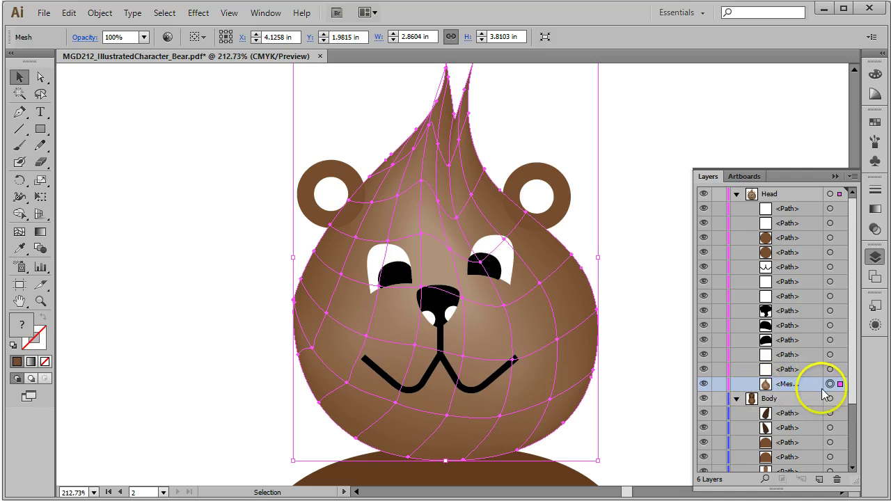
key(z)
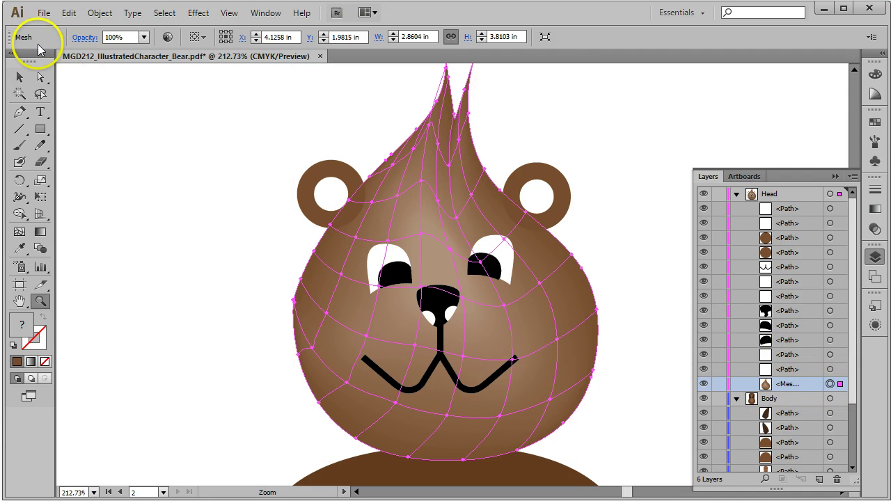
click(20, 76)
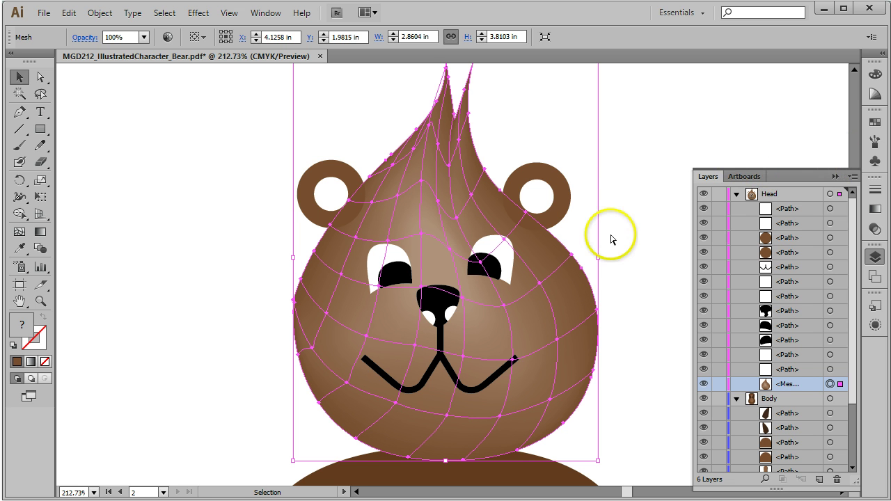
- Undo the gradient mesh creation on the head and view the whole head at 200% zoom
key(z)
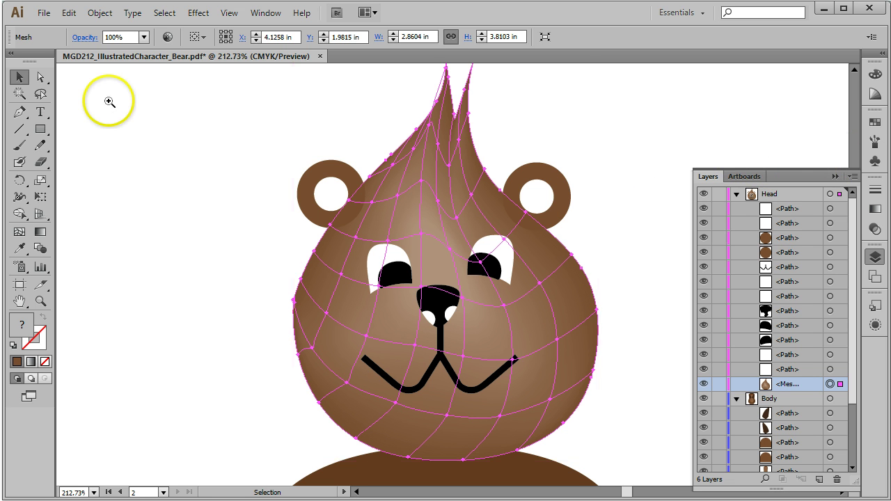
click(130, 119)
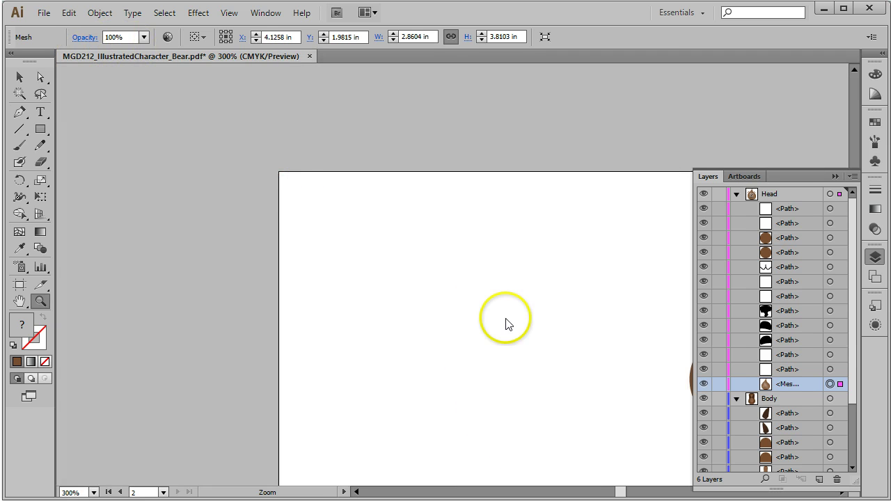
drag(506, 323, 185, 190)
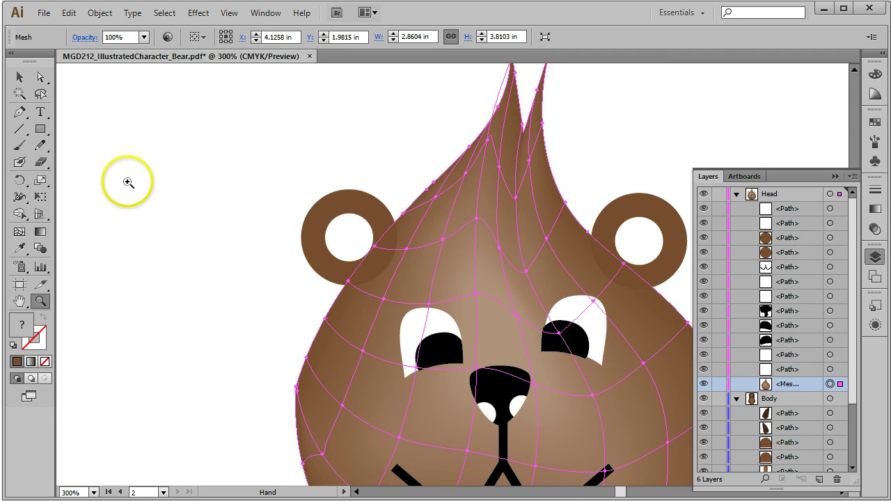
click(69, 13)
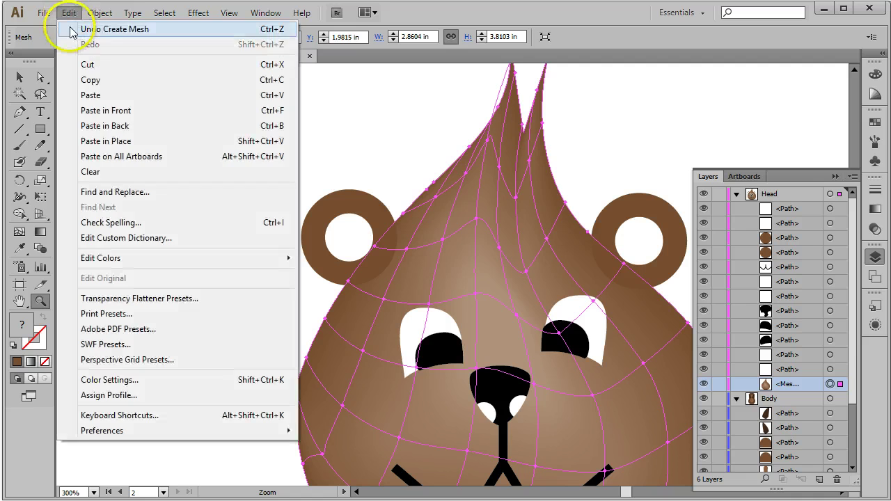
click(105, 29)
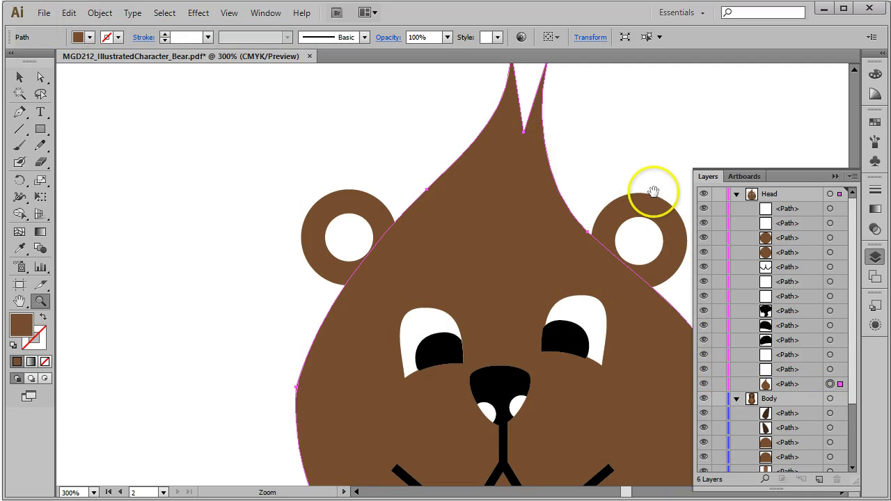
drag(629, 159, 537, 79)
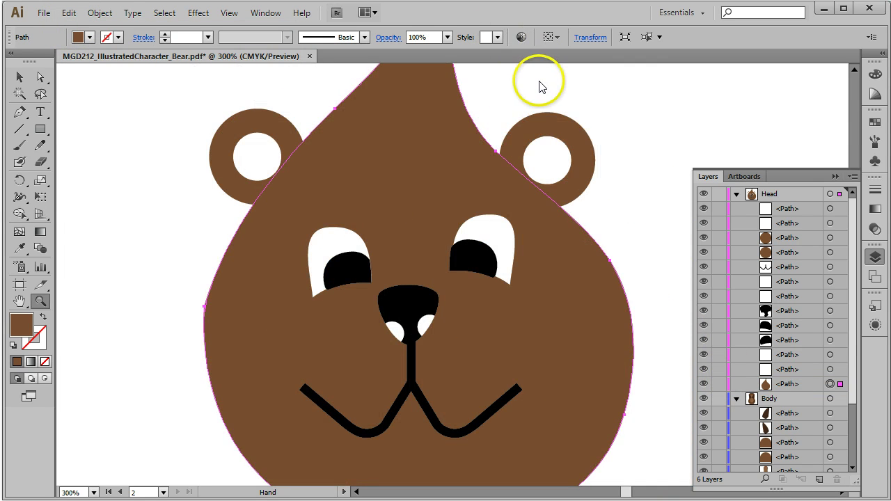
click(91, 493)
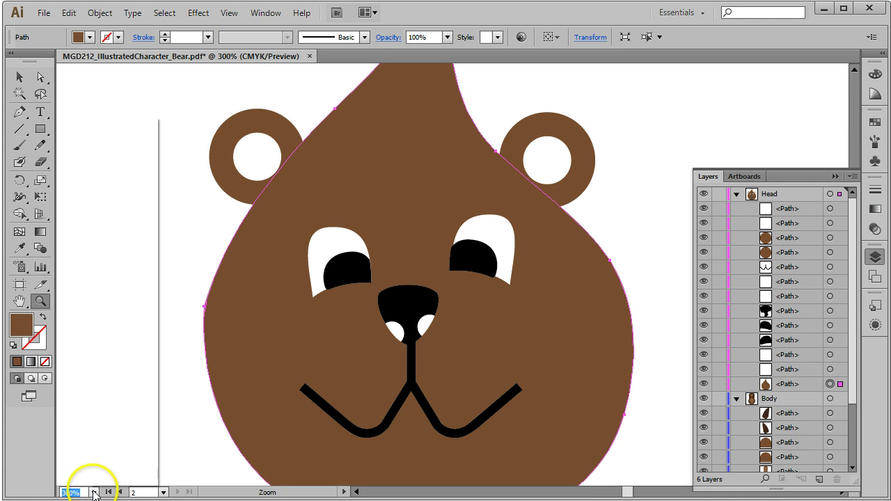
click(111, 274)
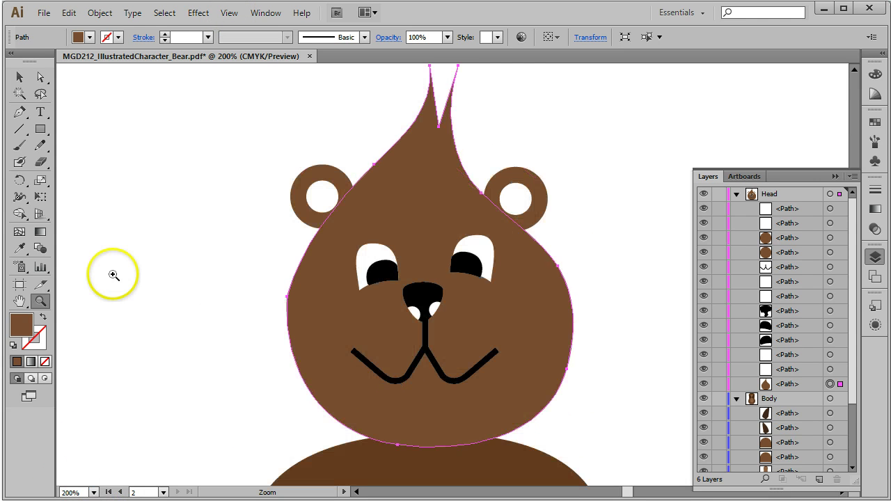
click(19, 76)
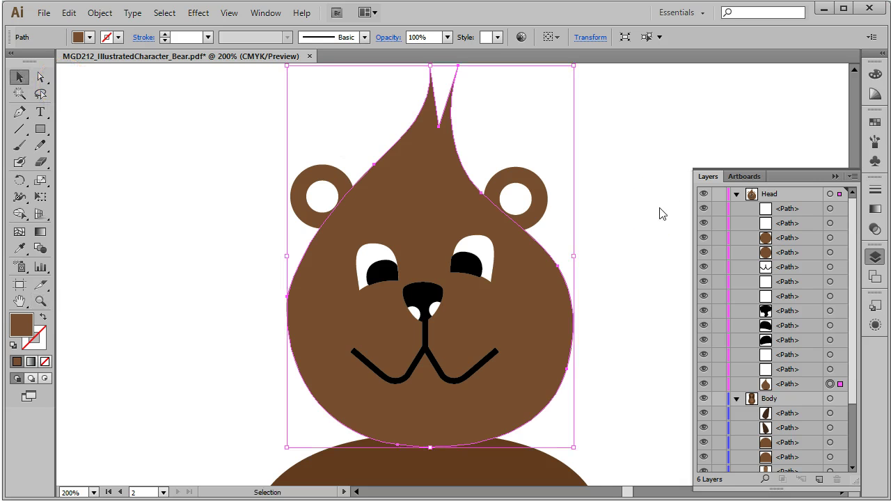
- Create a gradient mesh on the head path with 7 rows, 7 columns, To Center appearance and 50% highlight, keeping the mesh highlighted in the Head layer
click(727, 383)
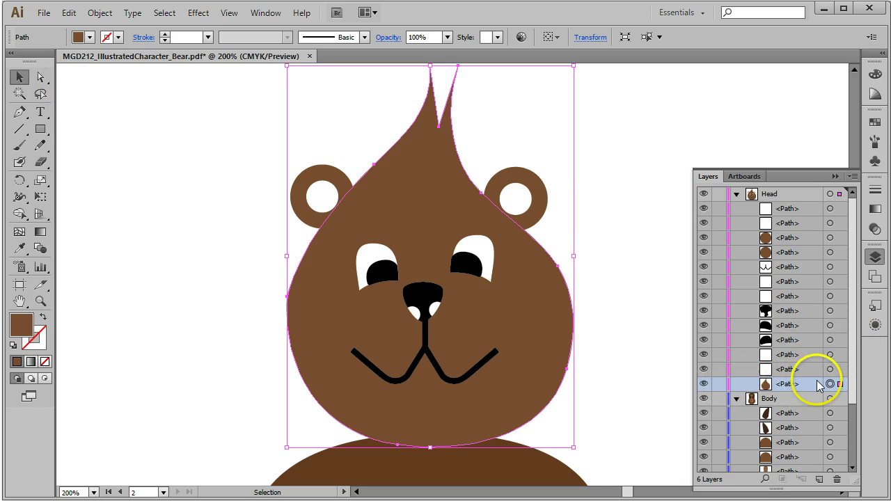
click(100, 13)
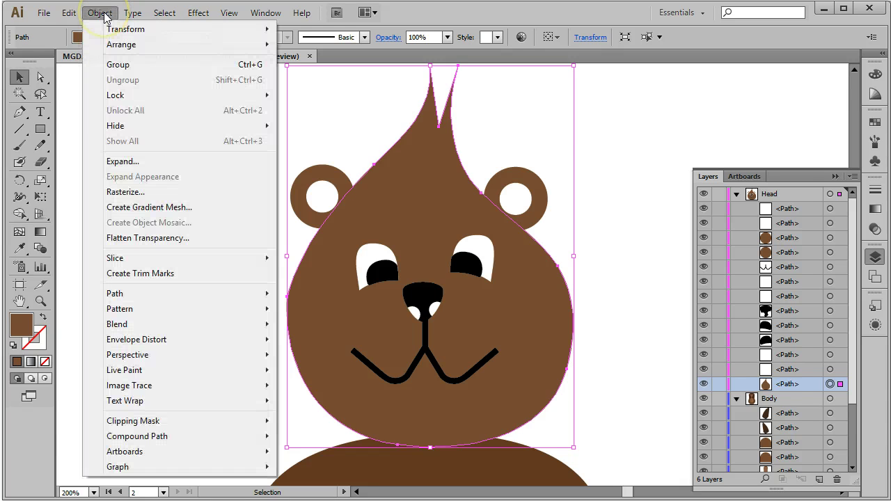
click(139, 208)
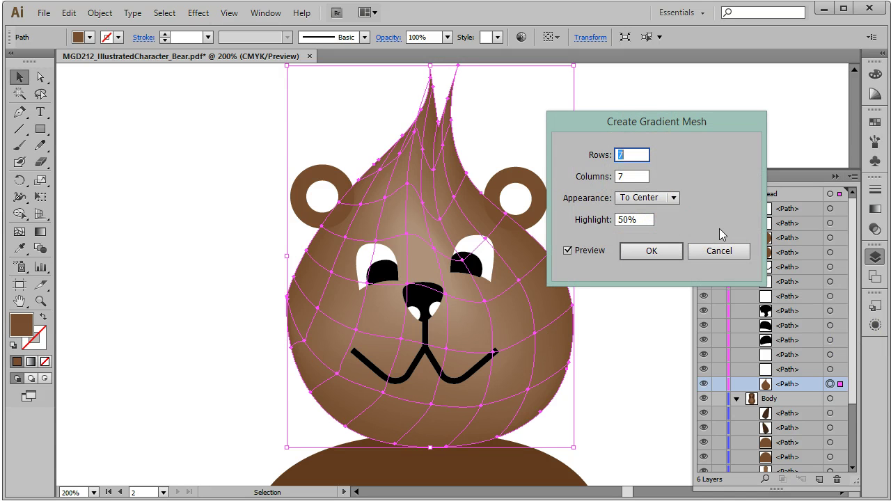
click(653, 251)
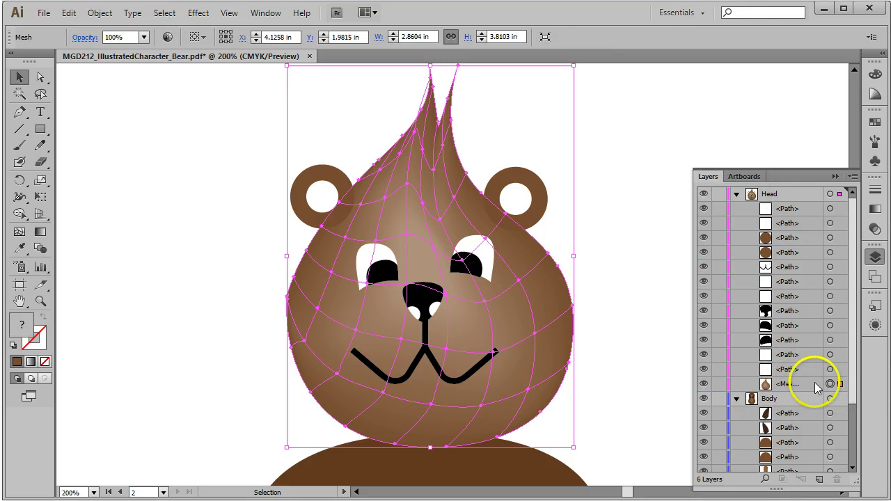
drag(692, 338, 643, 337)
click(758, 385)
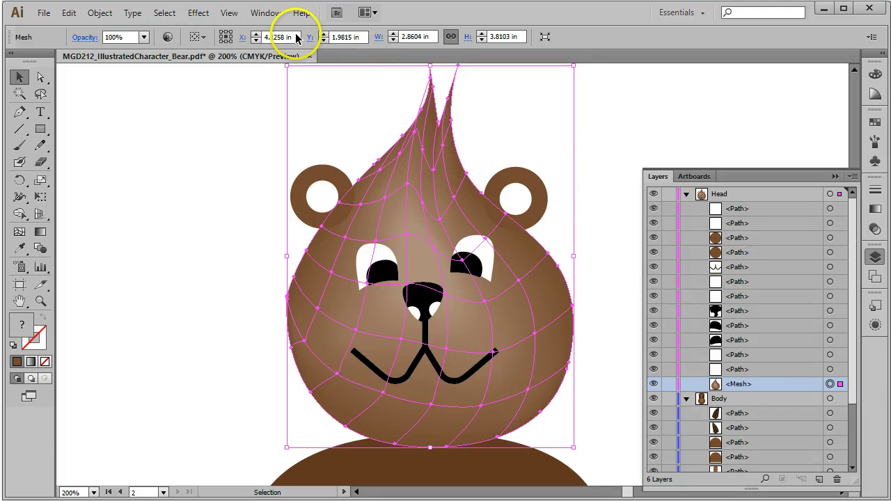
- Apply Offset Path at 0 in to the head mesh to extract its outline, and highlight that path in the Head layer
click(99, 13)
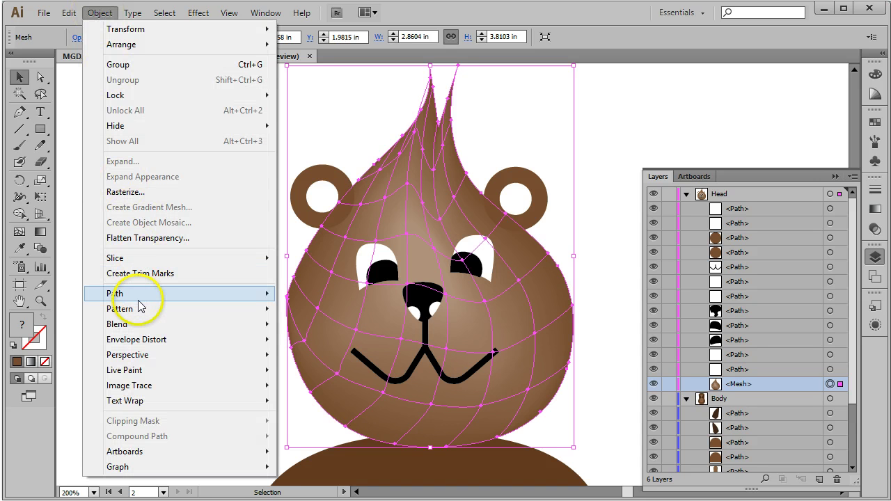
mouse_move(149, 293)
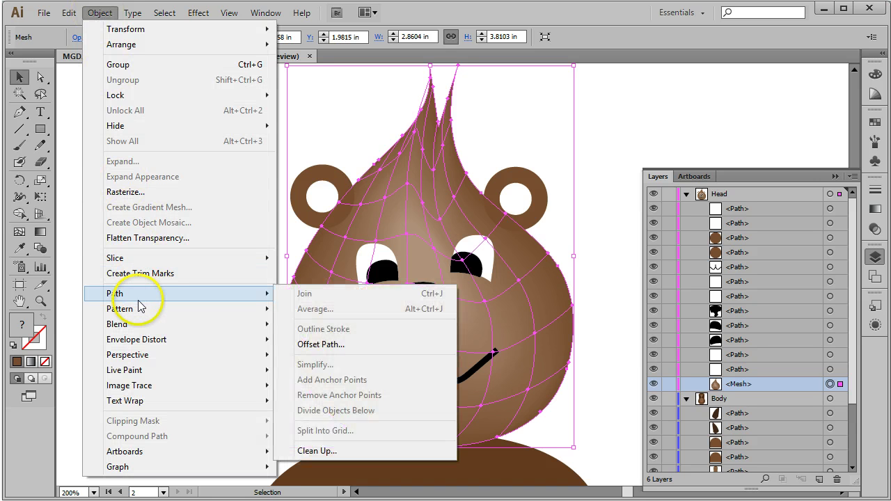
click(345, 346)
drag(762, 229, 705, 181)
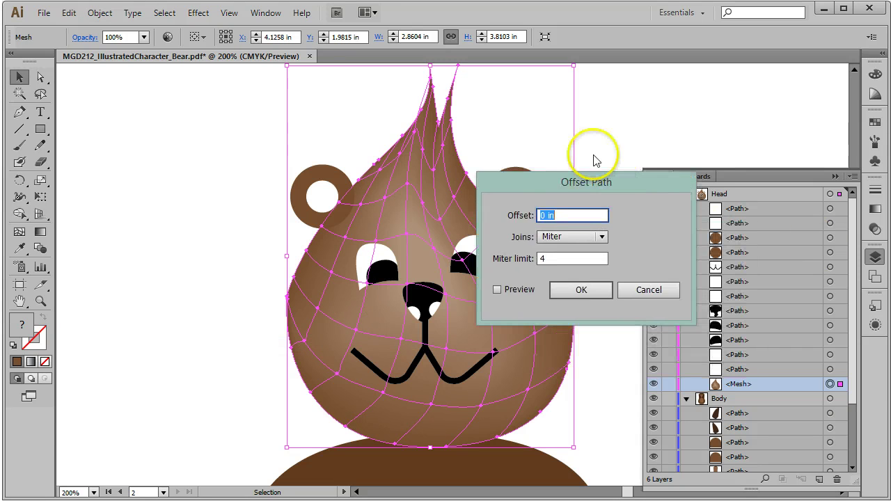
drag(599, 183, 669, 86)
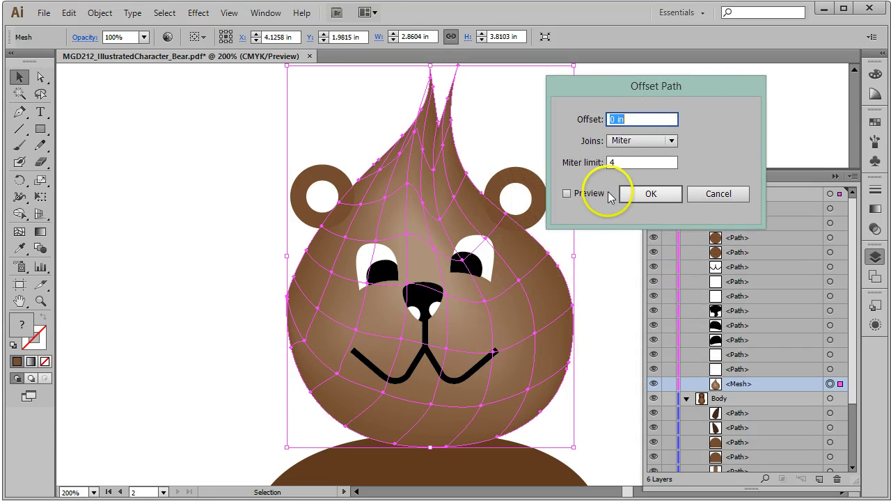
click(650, 194)
click(827, 400)
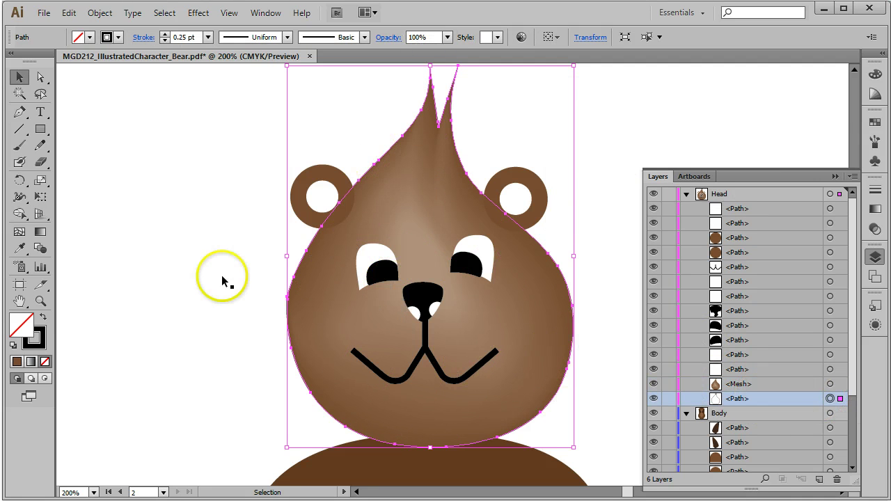
- Place the extracted outline path above the mesh in the Head layer and fill it with the ears' medium brown
drag(708, 400, 766, 376)
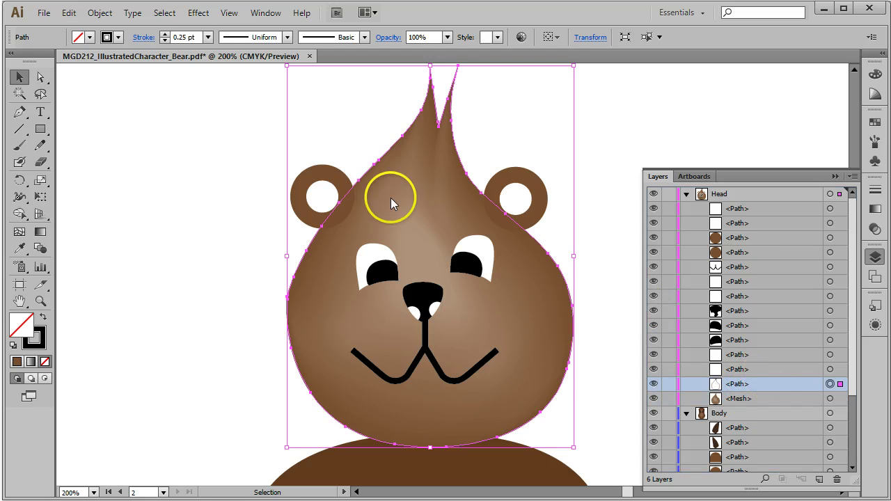
click(90, 38)
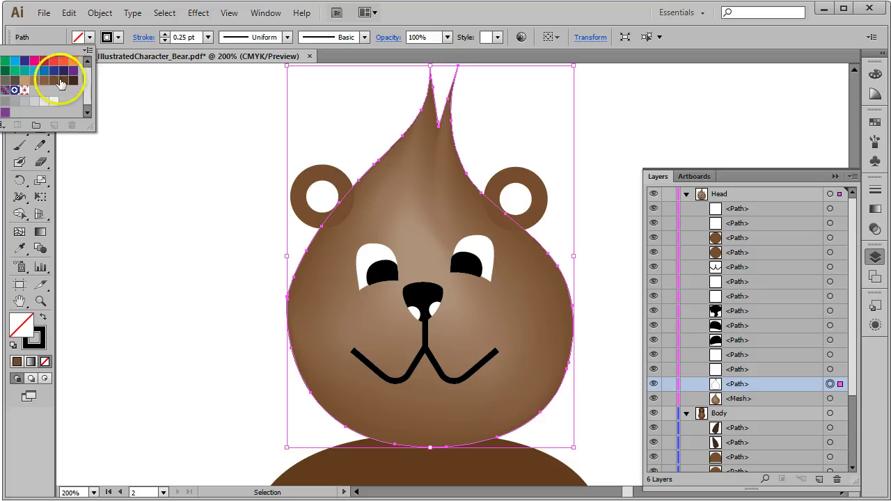
click(54, 80)
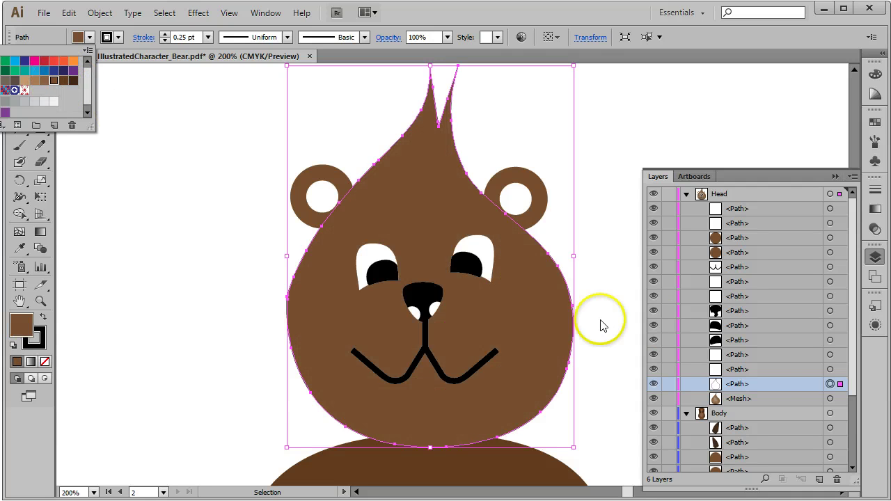
- Hide and show the brown outline path to compare it with the mesh beneath, and delete the path
click(752, 387)
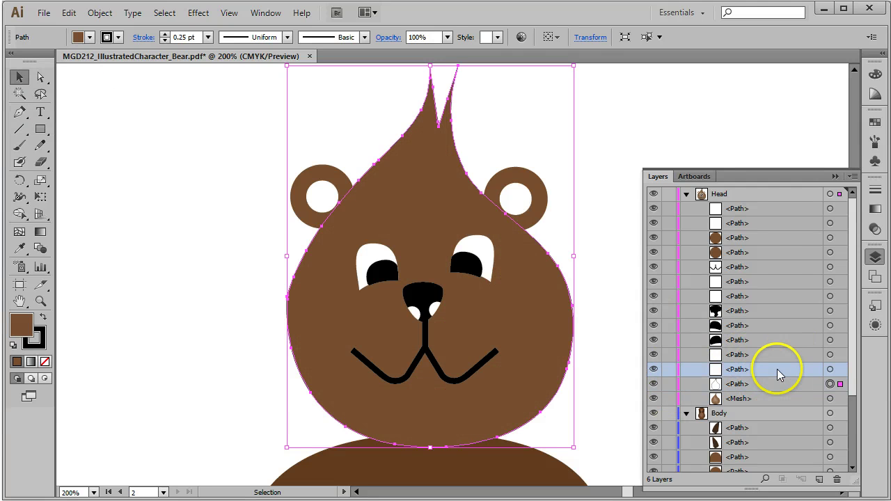
click(654, 385)
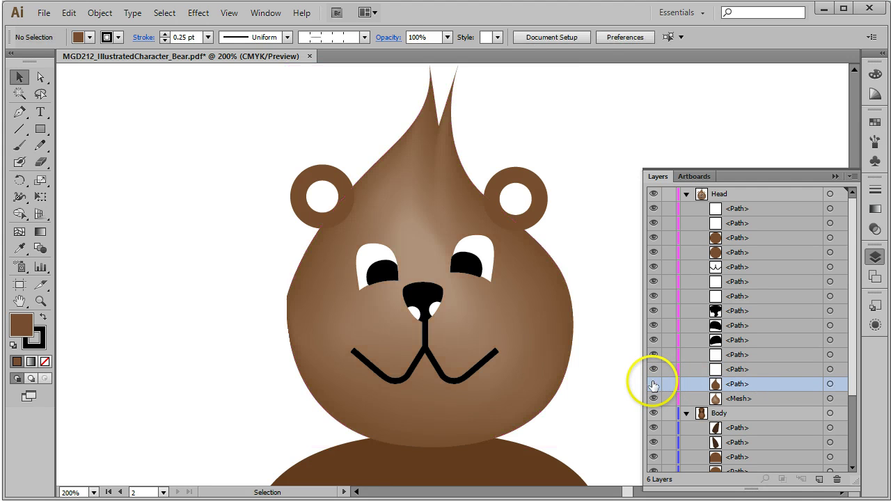
click(654, 385)
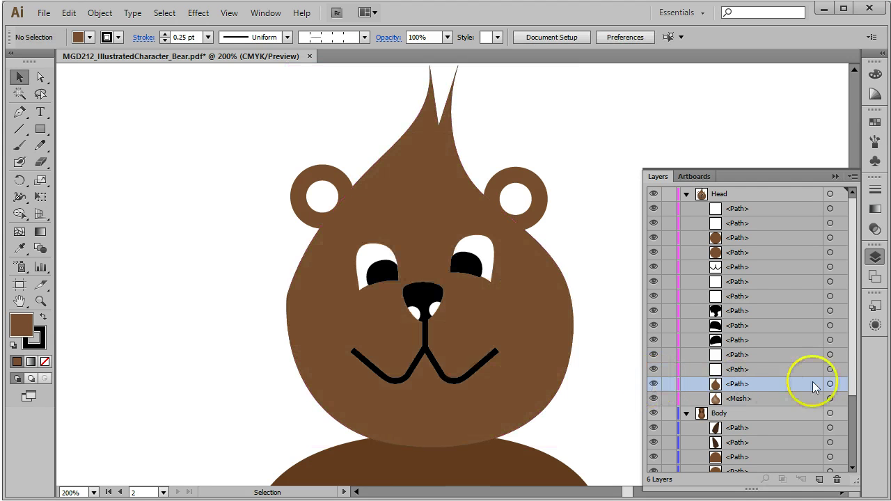
click(836, 482)
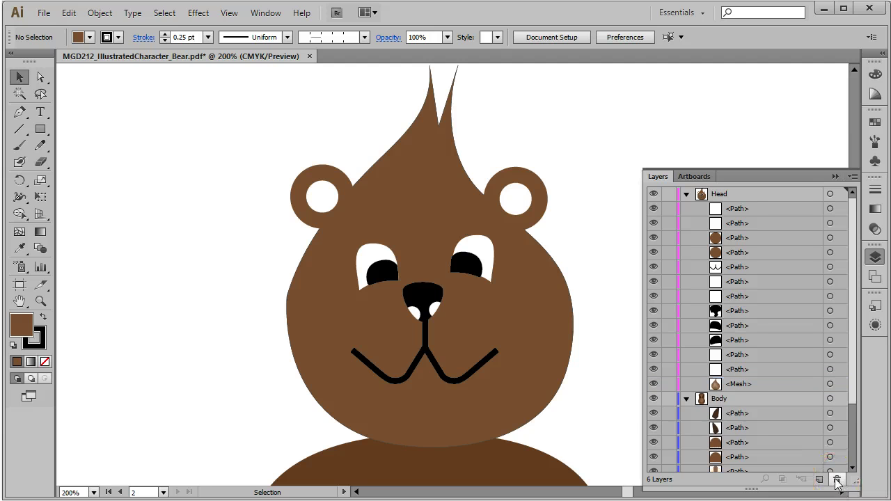
- Select the head mesh's point just outside the left-hand eye and color it with the dark brown swatch
click(753, 386)
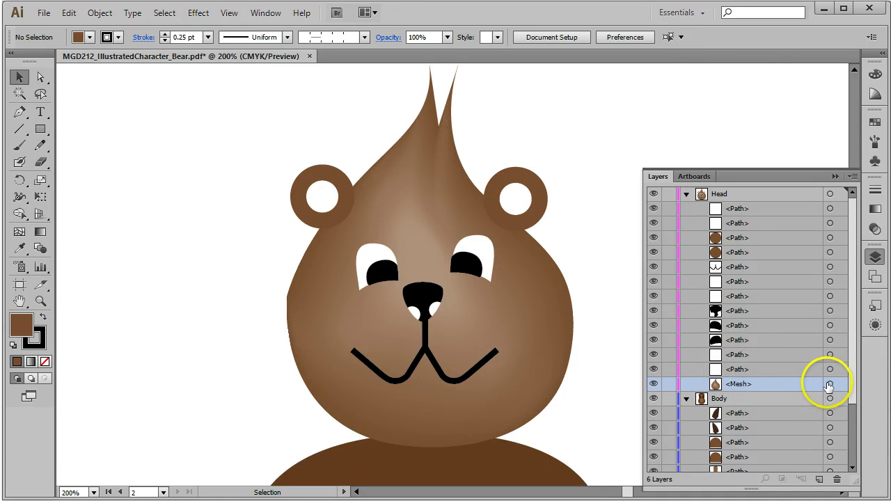
click(830, 384)
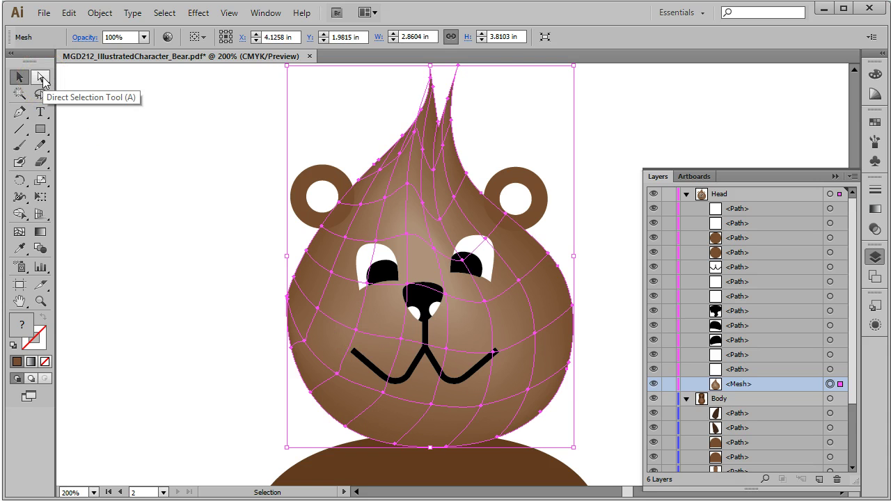
click(19, 232)
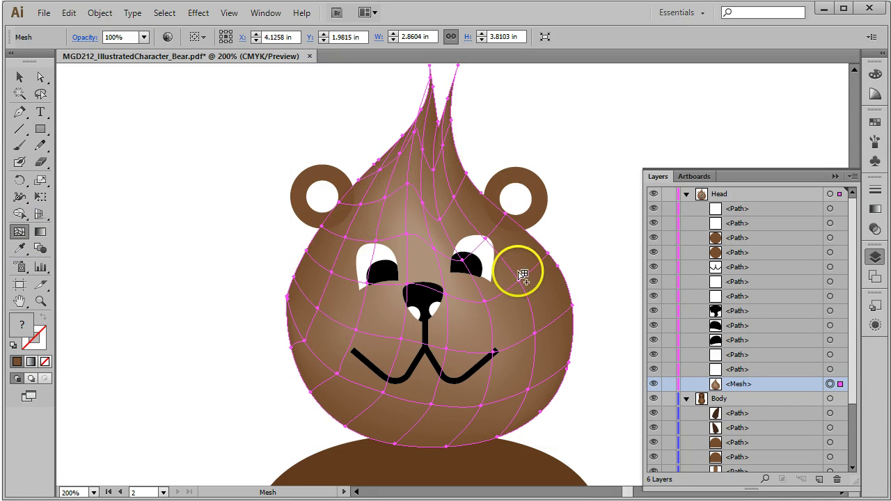
click(41, 77)
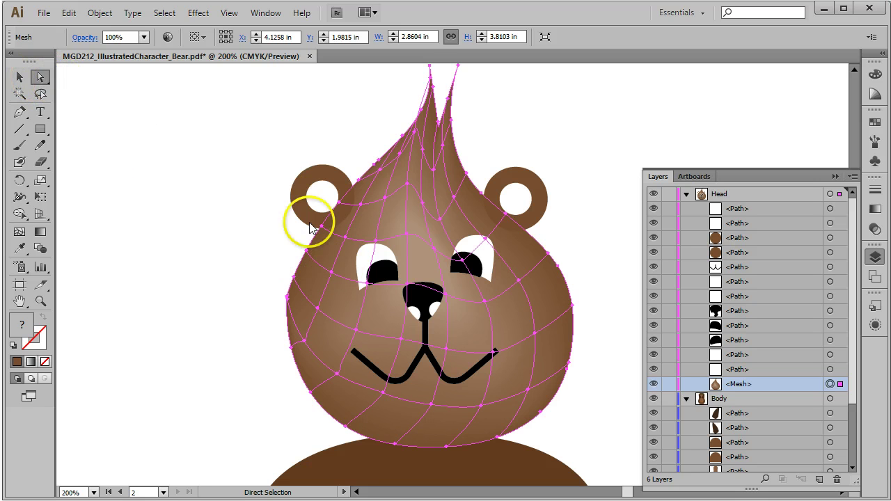
click(332, 274)
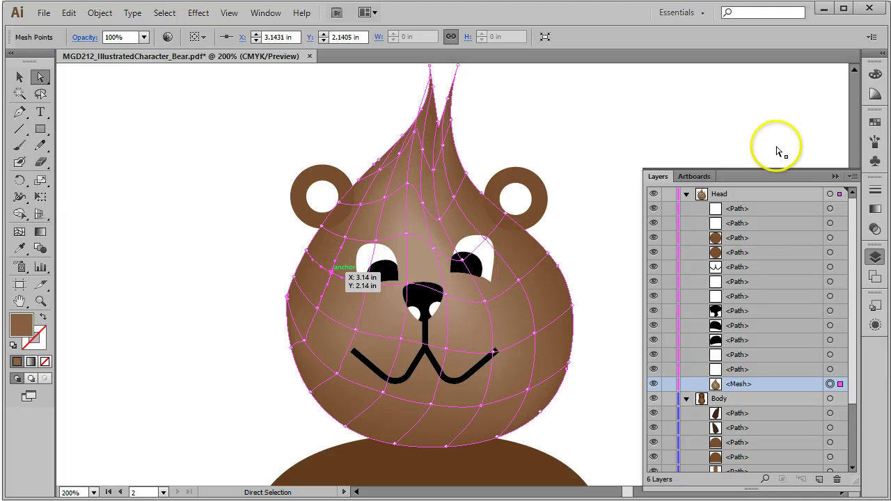
click(875, 123)
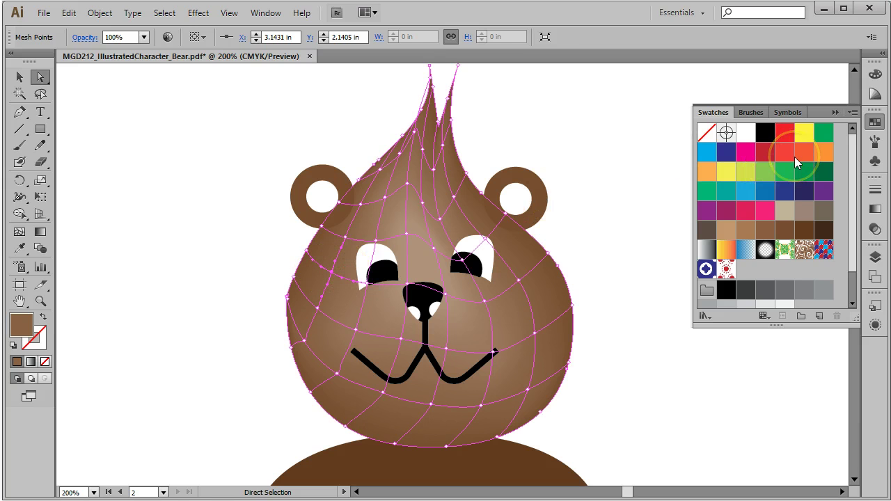
click(804, 230)
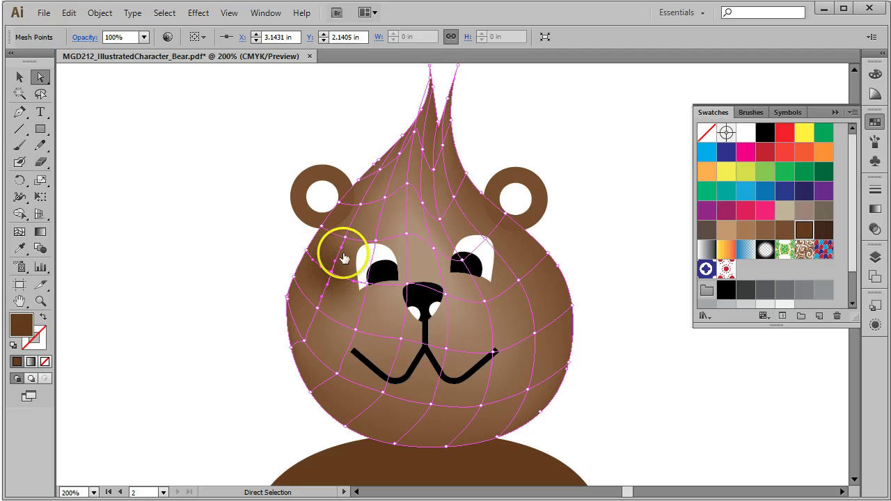
- Adjust the dark brown mesh point's handles, move it to about X 3.12 in, Y 2.24 in, and deselect the mesh
mouse_move(328, 261)
mouse_down()
mouse_move(347, 313)
mouse_move(330, 282)
mouse_move(340, 261)
mouse_up()
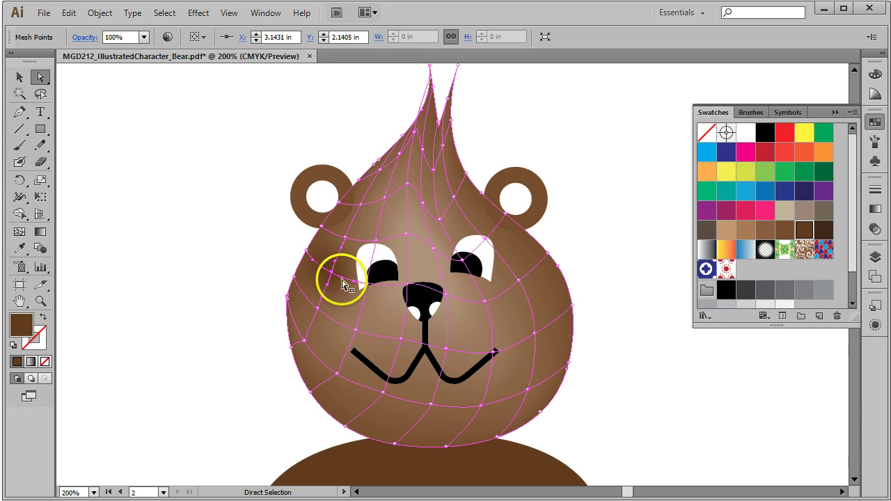
mouse_move(339, 280)
mouse_down()
mouse_move(348, 317)
mouse_move(336, 282)
mouse_move(354, 285)
mouse_move(316, 245)
mouse_move(328, 272)
mouse_up()
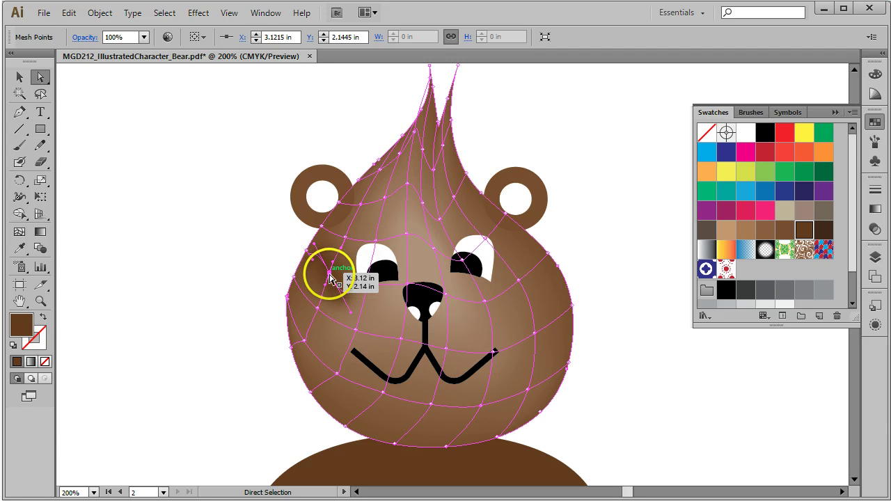
mouse_move(330, 278)
mouse_down()
mouse_move(319, 299)
mouse_move(325, 293)
mouse_up()
key(ctrl+z)
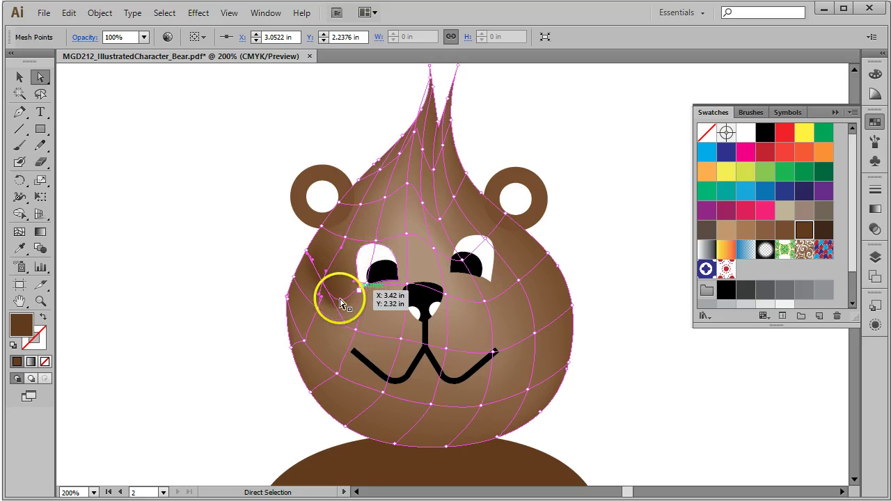
mouse_move(344, 327)
mouse_down()
mouse_move(354, 312)
mouse_move(325, 291)
mouse_move(327, 284)
mouse_up()
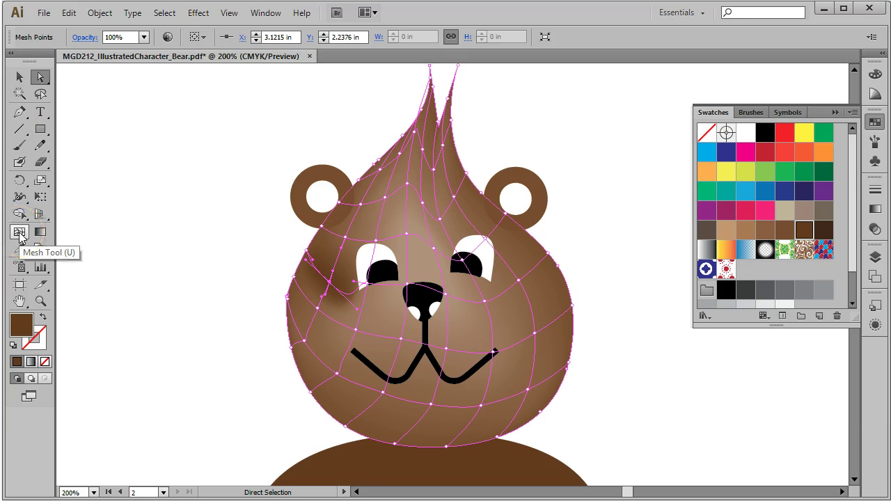
click(20, 76)
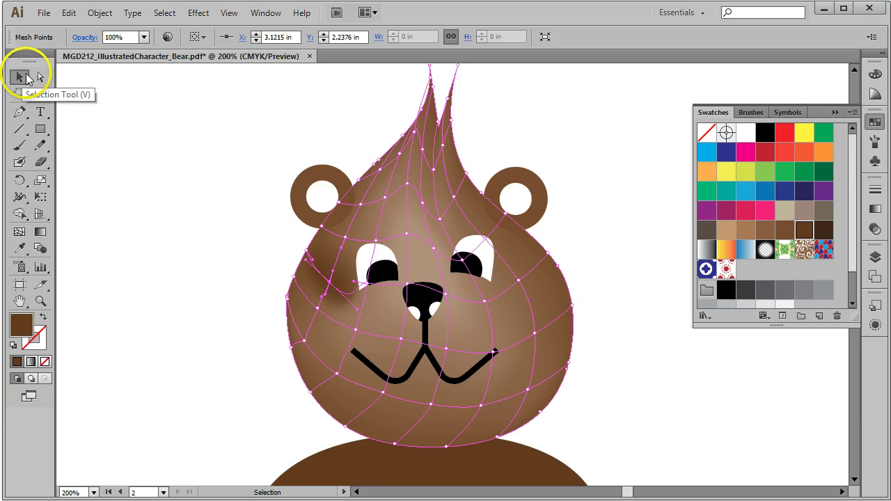
click(635, 222)
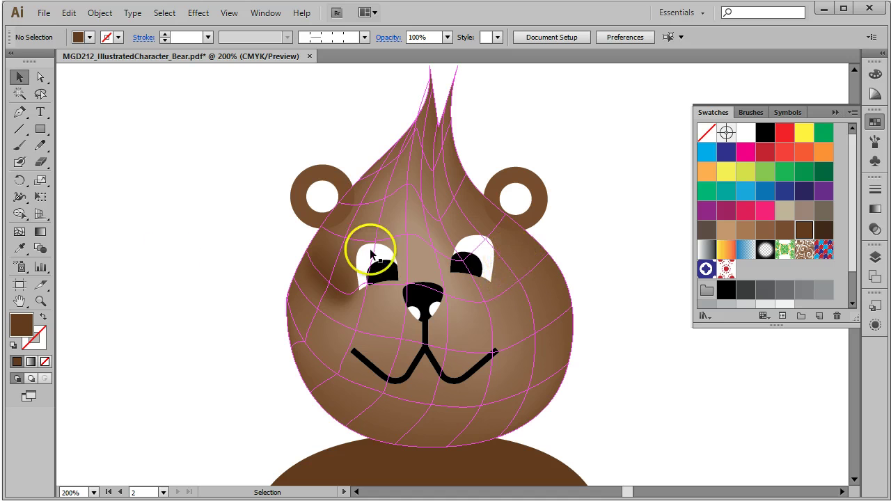
- Color the head mesh's point outside the right-hand eye dark brown, move it to about X 5.02 in, Y 2.19 in, and deselect the mesh
click(518, 286)
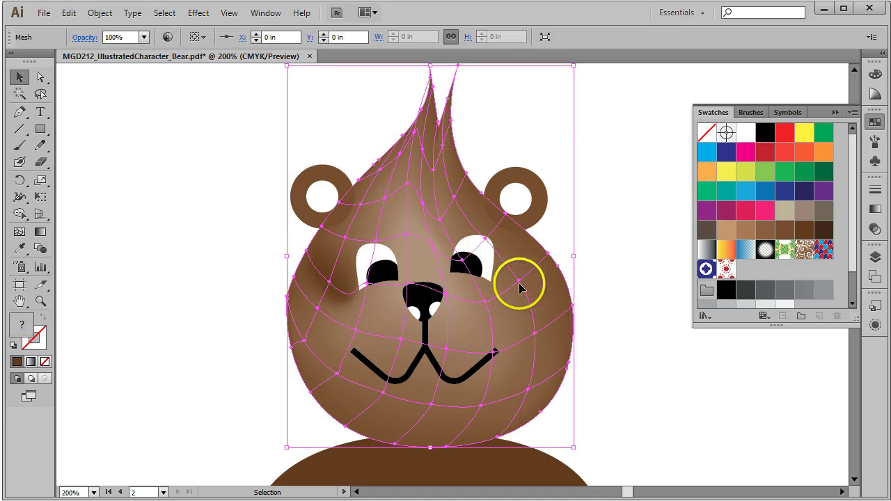
click(500, 279)
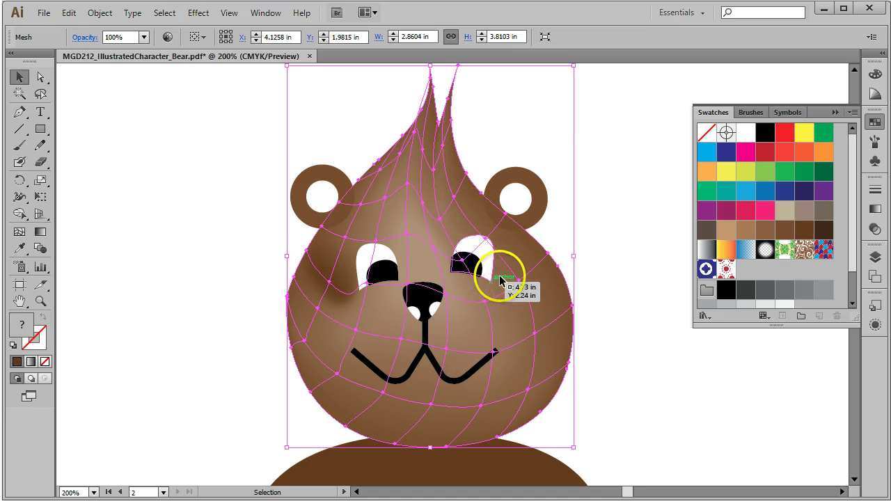
drag(500, 278, 523, 277)
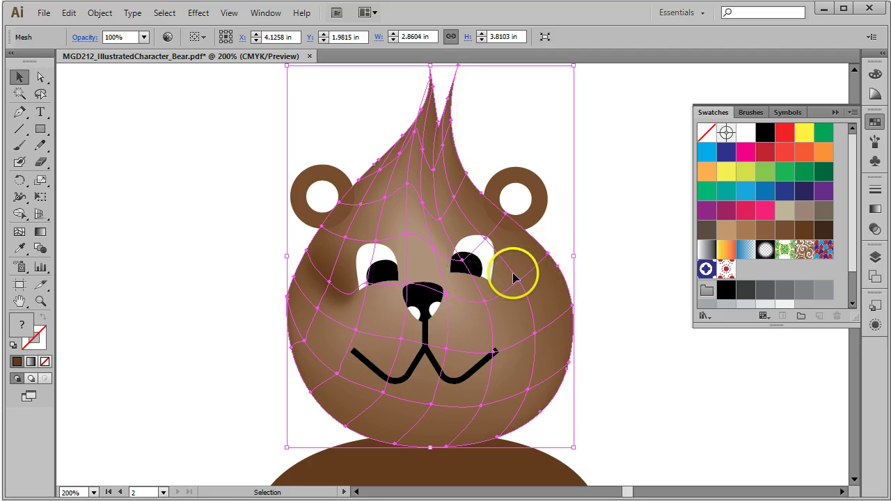
click(41, 76)
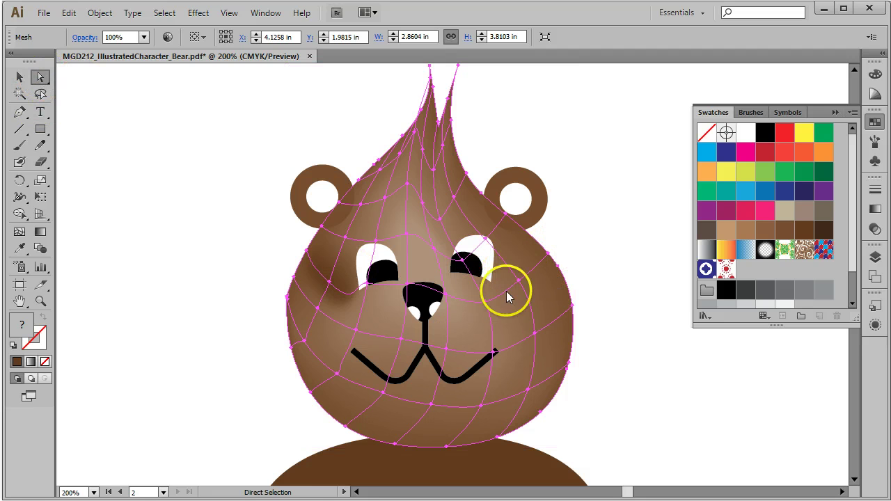
click(521, 285)
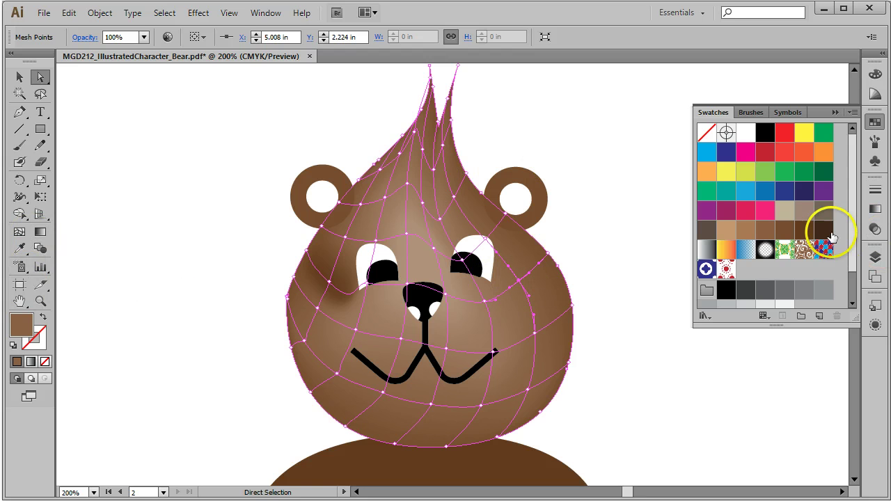
click(803, 232)
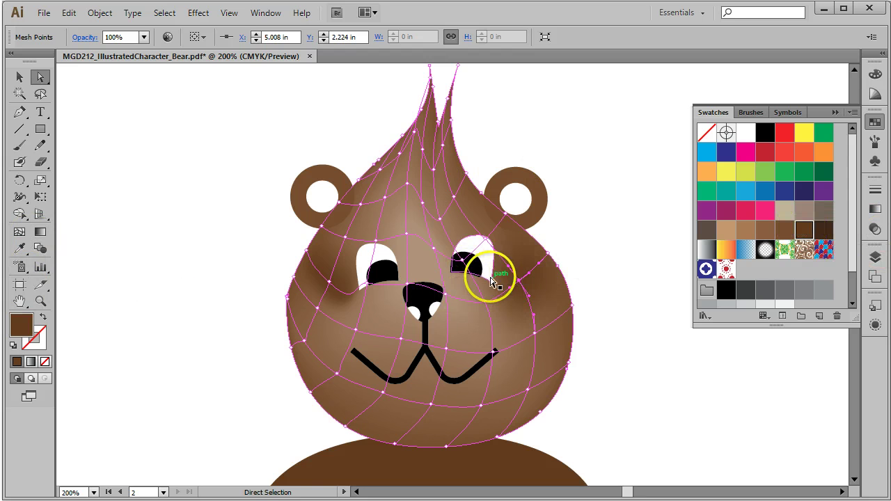
drag(506, 289, 522, 278)
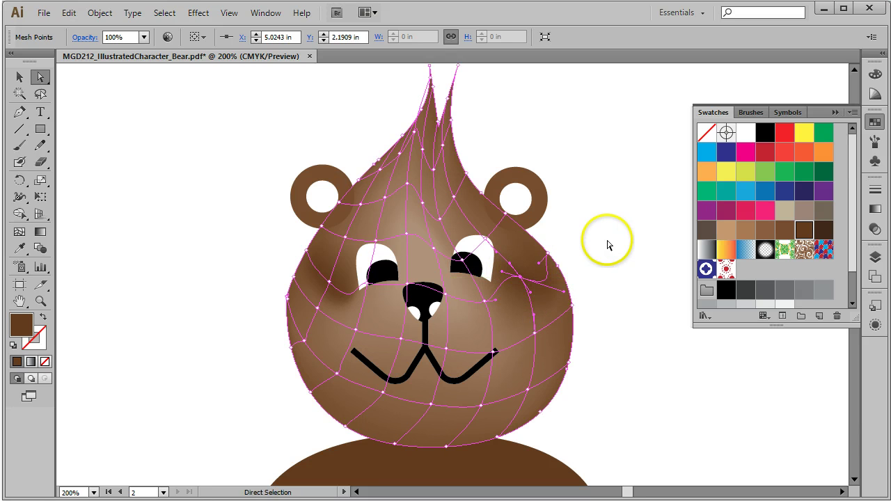
click(608, 245)
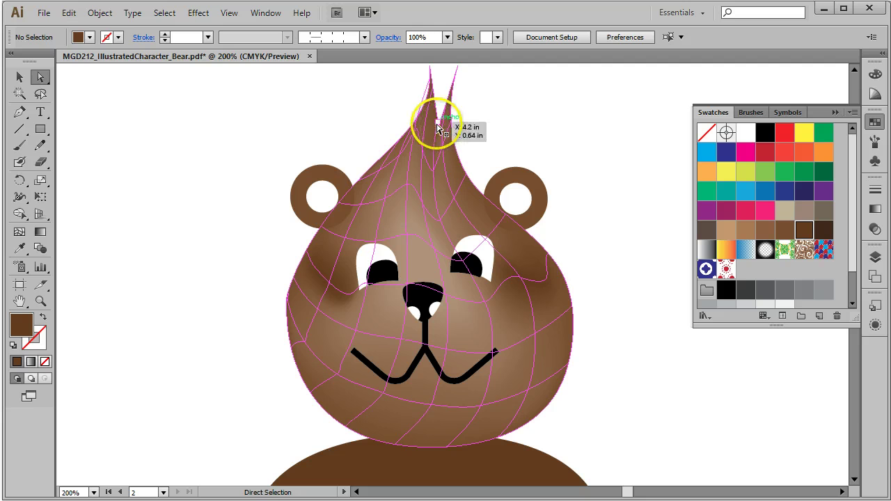
- Color the head mesh's point at the notch of the hair tuft and the point below it with the dark brown swatch, and deselect
drag(437, 127, 433, 172)
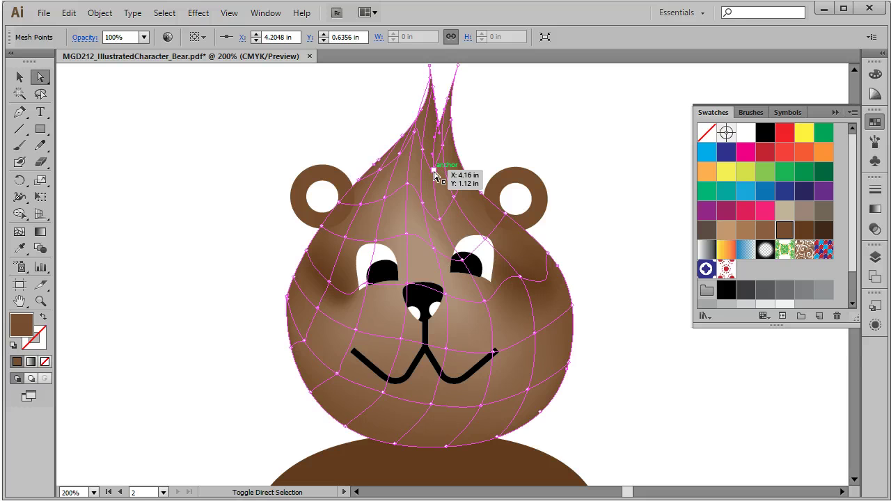
drag(434, 180, 463, 260)
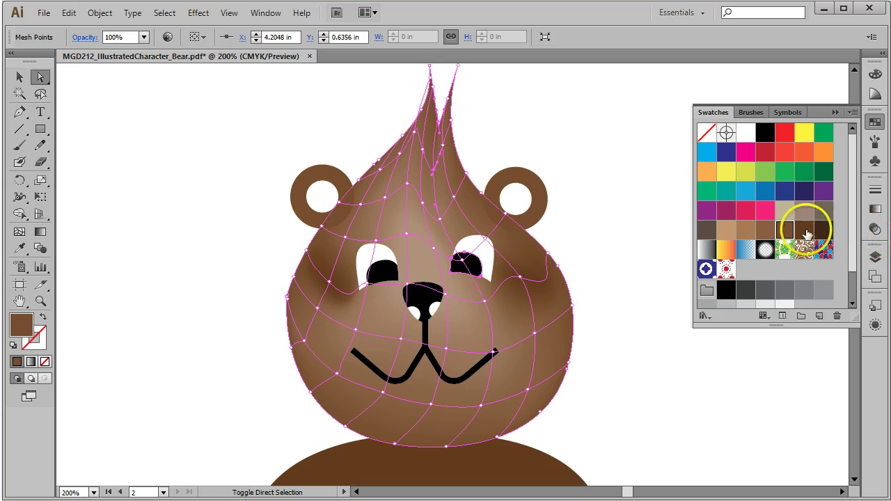
click(804, 232)
key(ctrl+shift+a)
key(v)
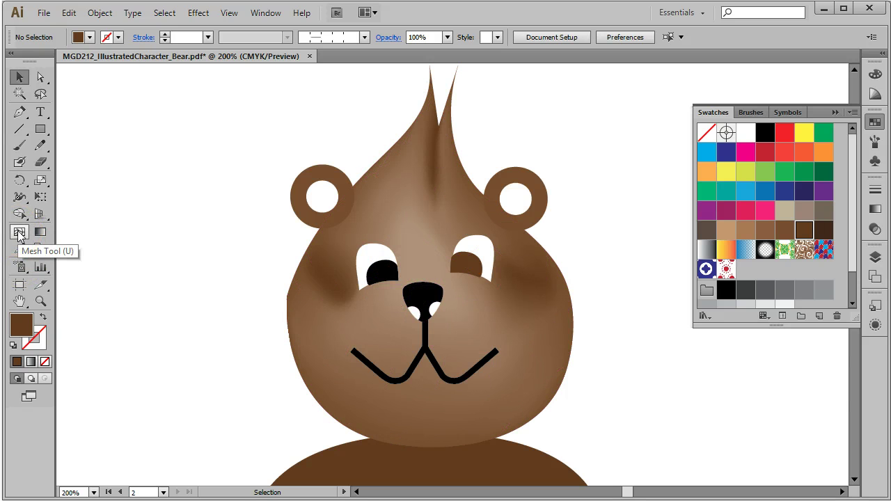
- Add a dark brown mesh point between the eyes at about X 4.07 in, Y 2.15 in, and color its neighboring points dark brown
click(19, 233)
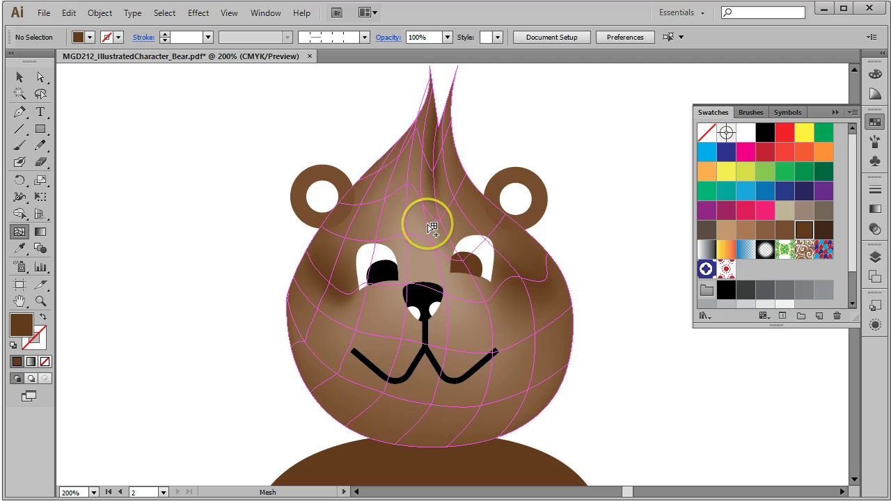
click(428, 277)
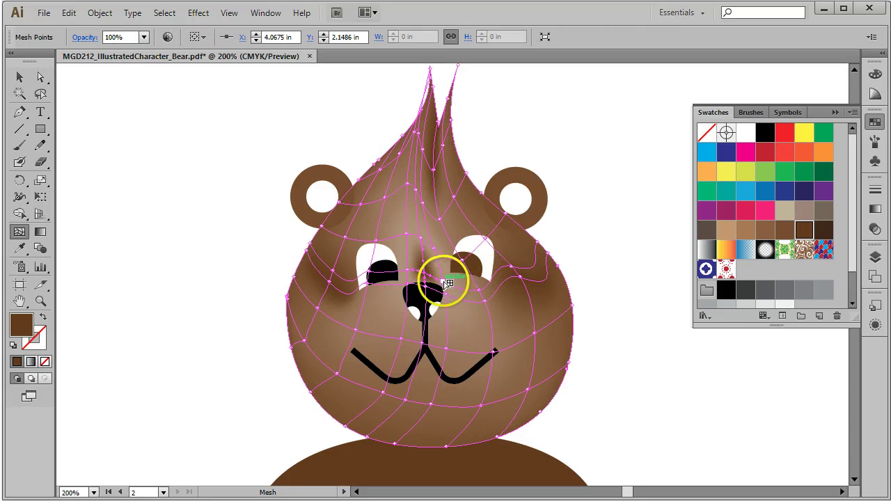
click(41, 76)
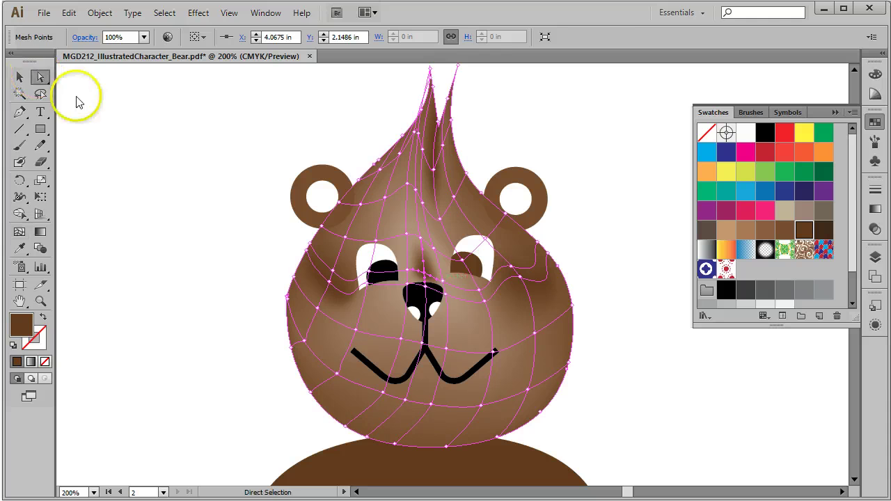
click(415, 278)
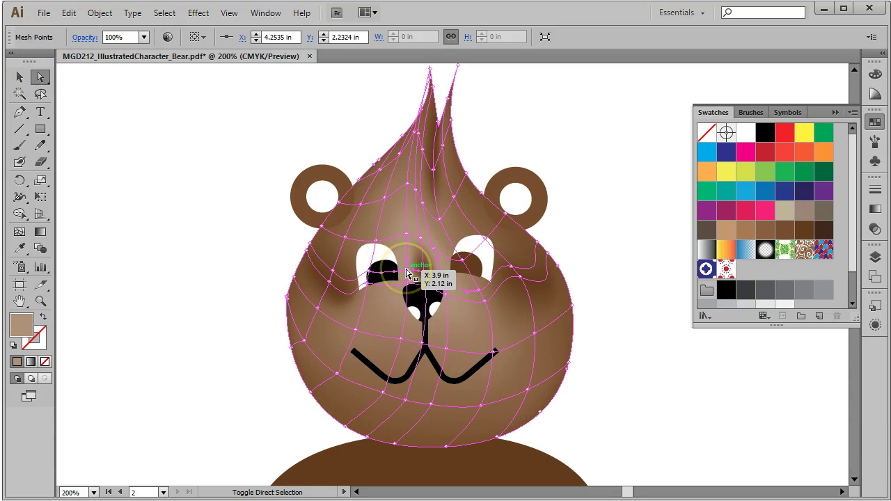
click(805, 231)
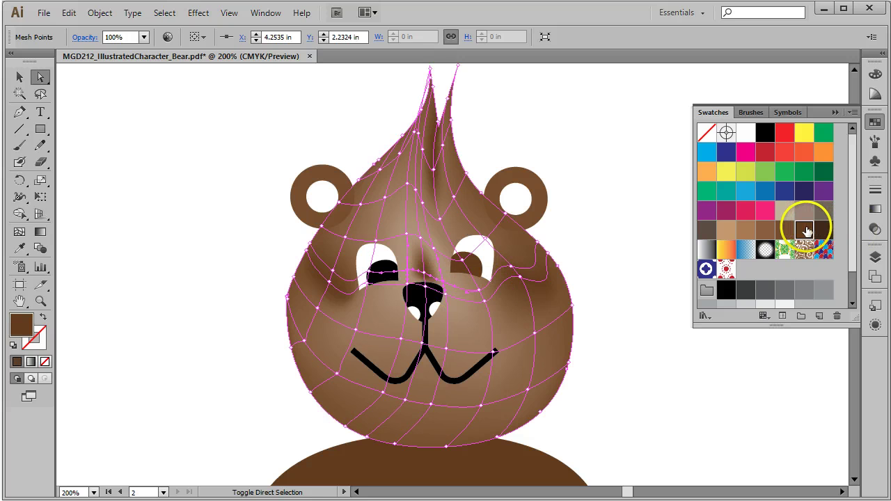
click(630, 348)
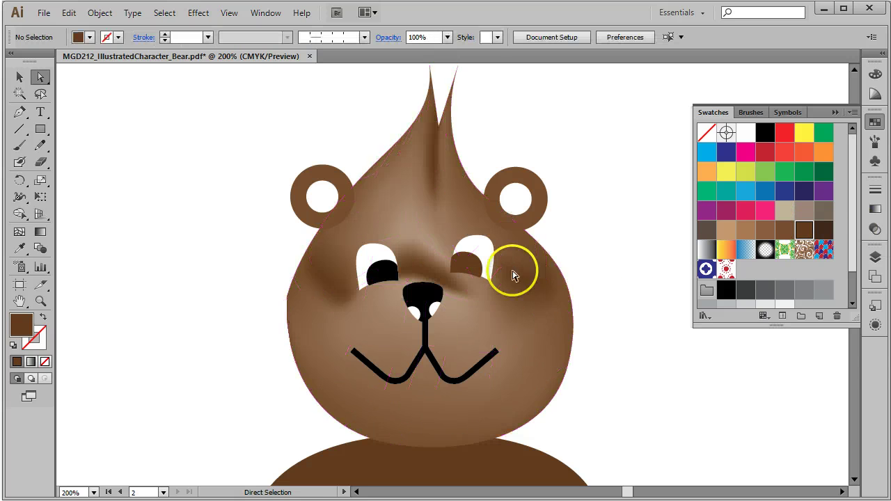
- Select the right-hand eye's pupil, fill it with black, and deselect it
click(17, 79)
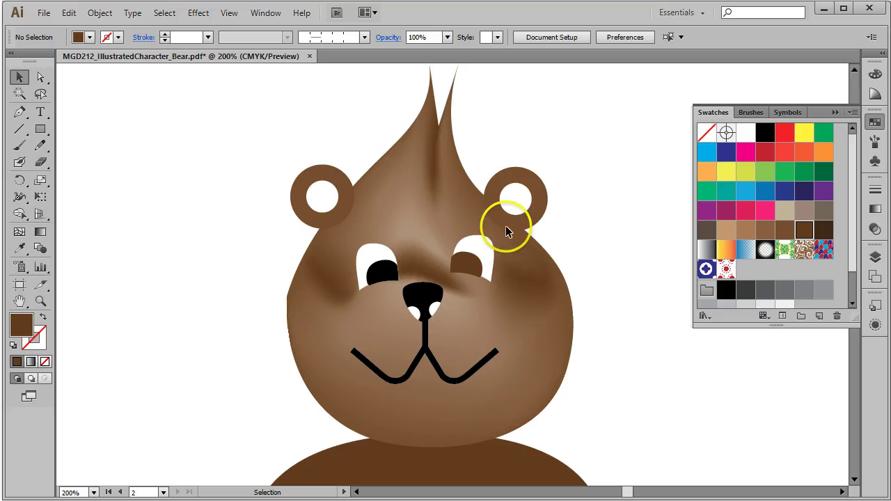
key(ctrl+z)
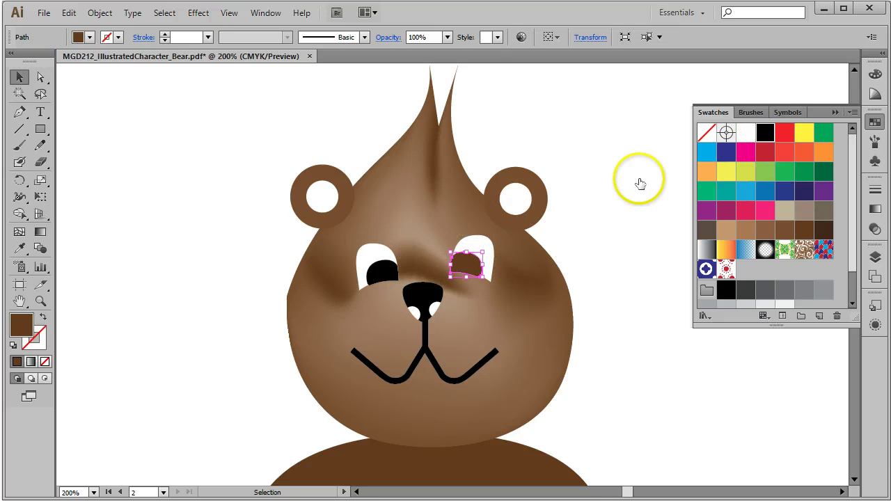
click(626, 178)
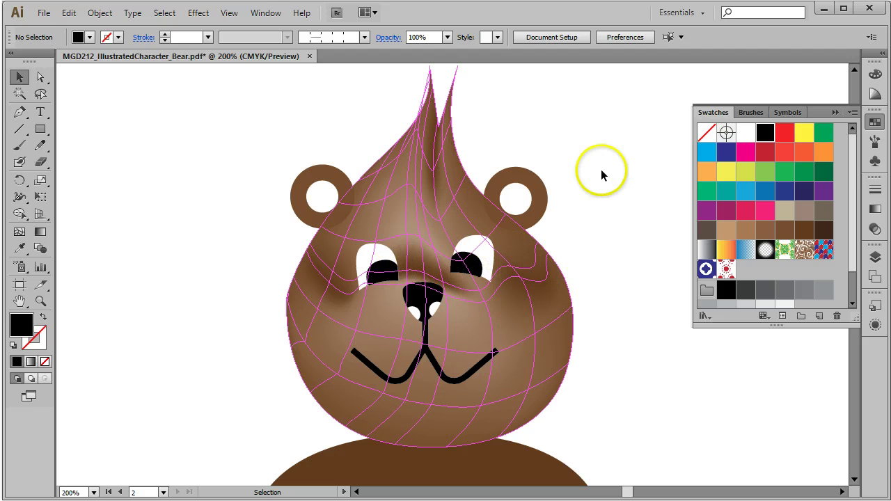
- Color the mesh point just beside the mouth's center with the medium brown swatch and move it to about X 4.33 in, Y 2.91 in
click(20, 232)
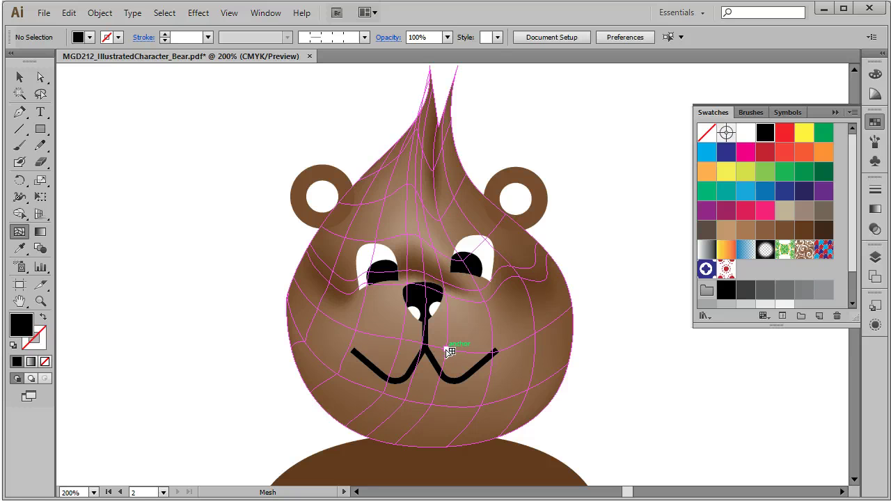
click(447, 348)
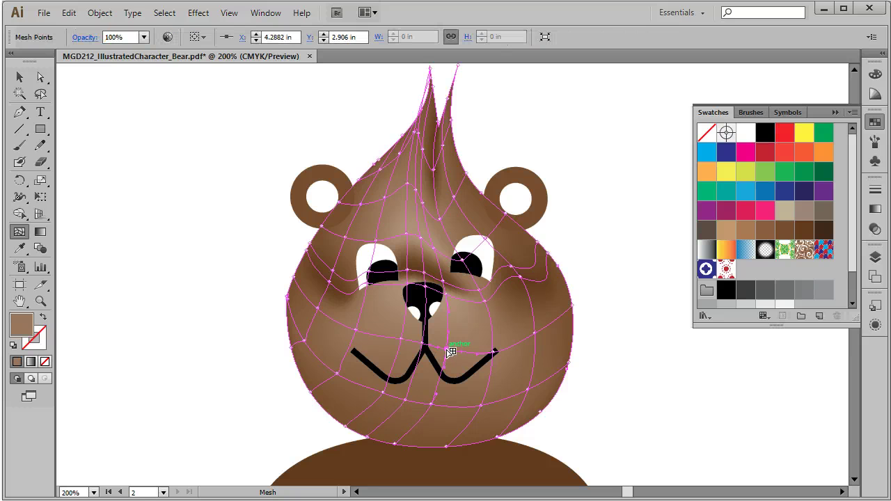
click(804, 231)
click(765, 230)
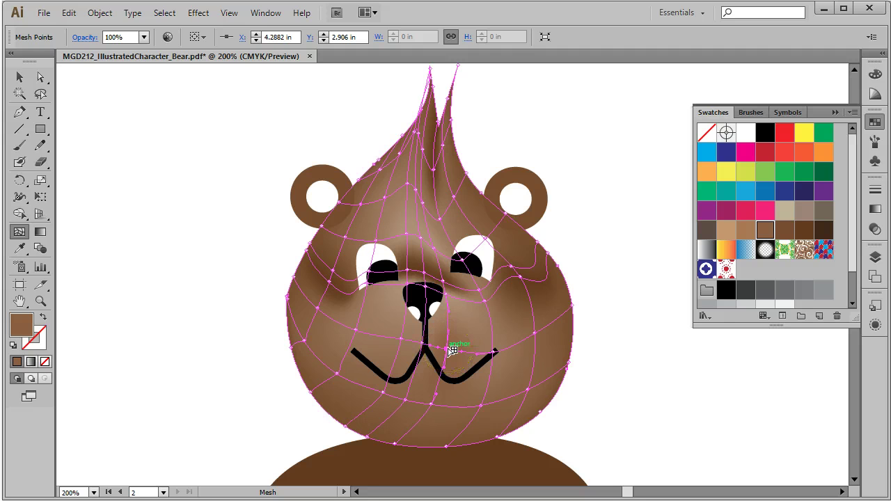
drag(453, 350, 471, 350)
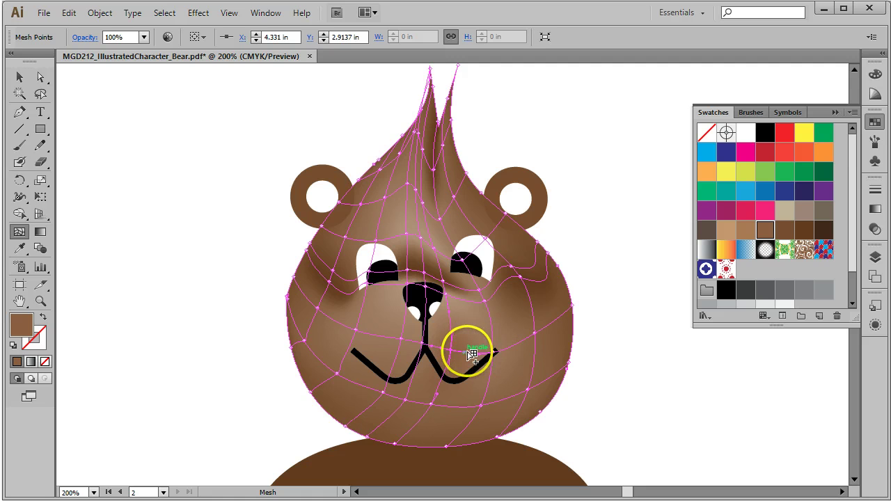
key(ctrl+shift+a)
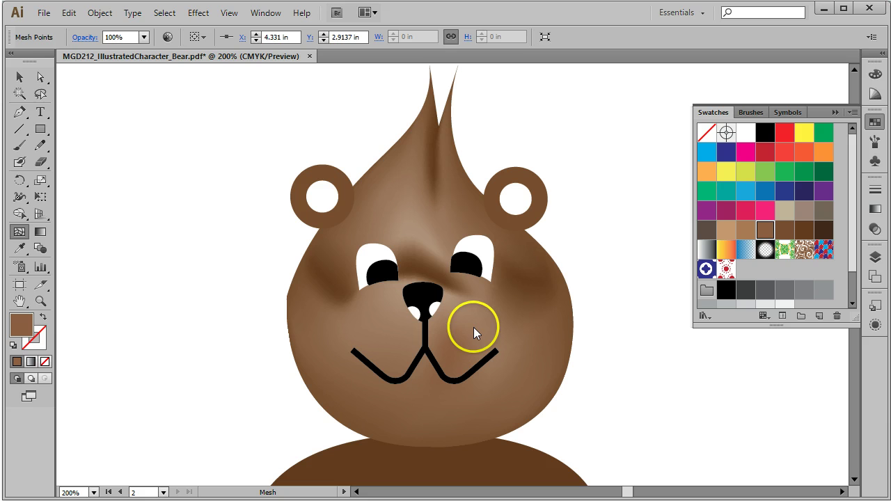
- Add mesh points on the right-hand cheek at about X/Y (4.50, 2.94), (4.47, 2.56) and (4.59, 2.57) in, and deselect the mesh
click(20, 77)
click(550, 259)
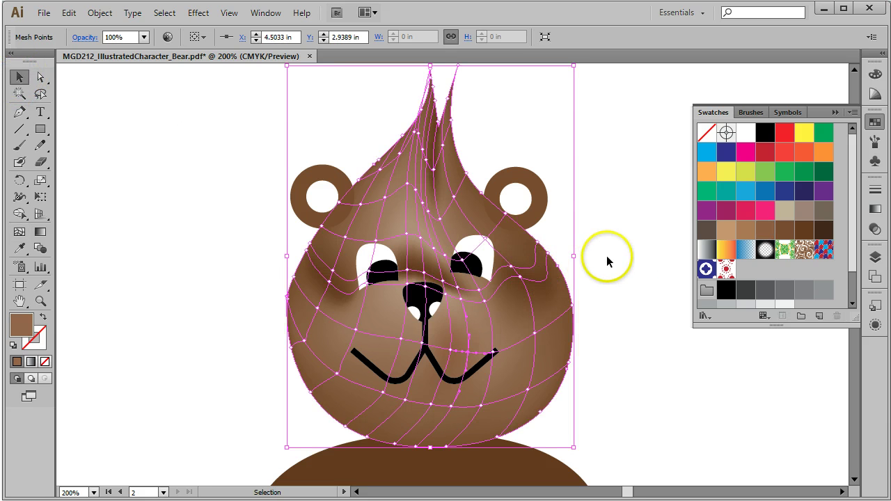
click(19, 231)
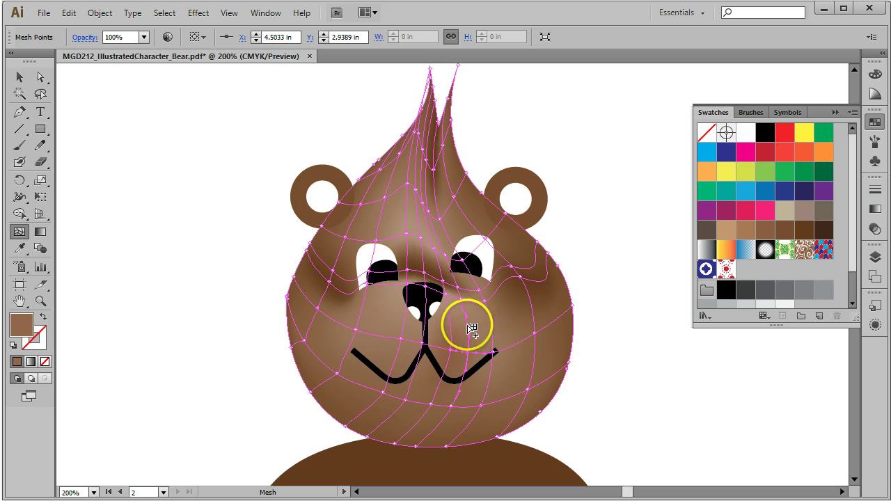
key(ctrl+h)
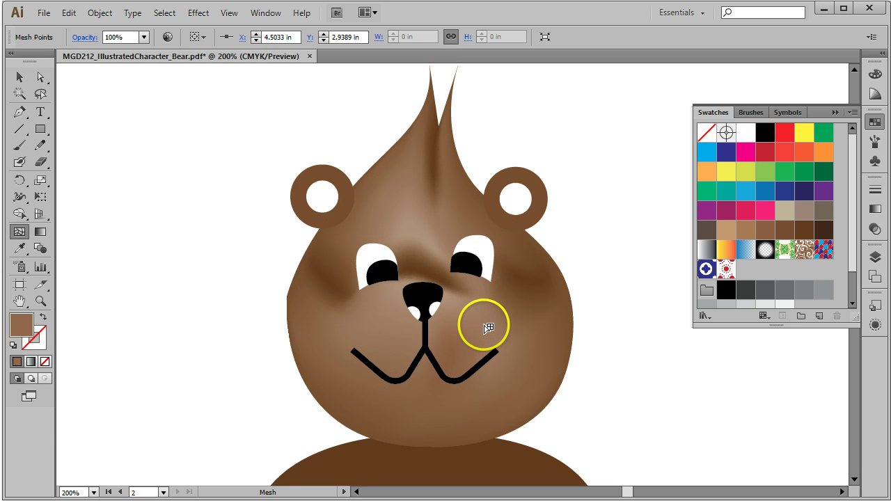
click(493, 294)
drag(493, 295, 478, 315)
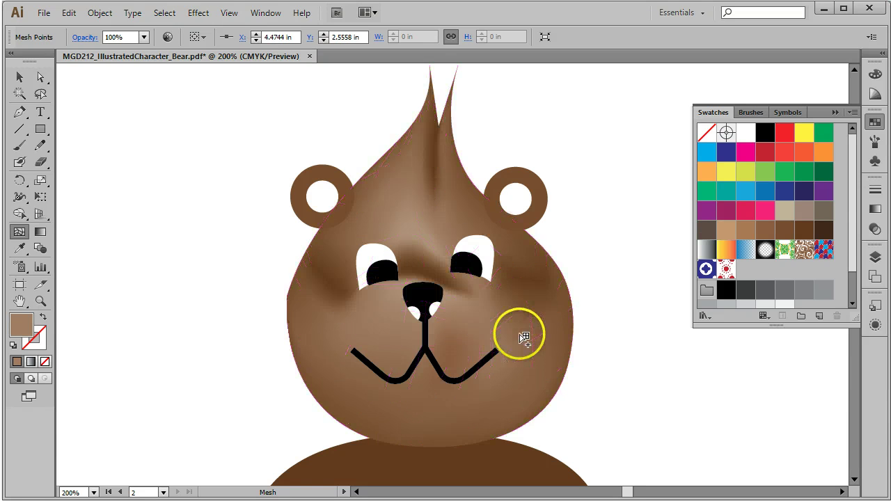
click(19, 78)
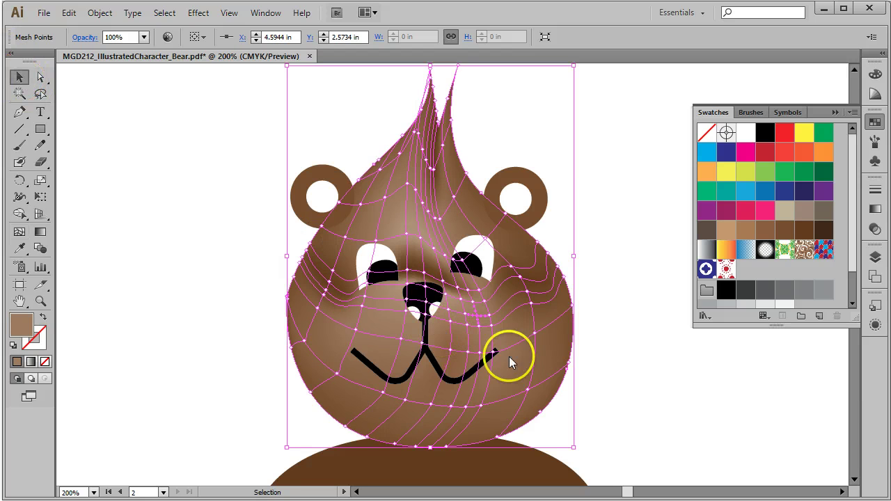
click(620, 313)
- Add another mesh point to the head, farther out on the right-hand cheek at about X 4.98 in, Y 2.86 in
click(511, 335)
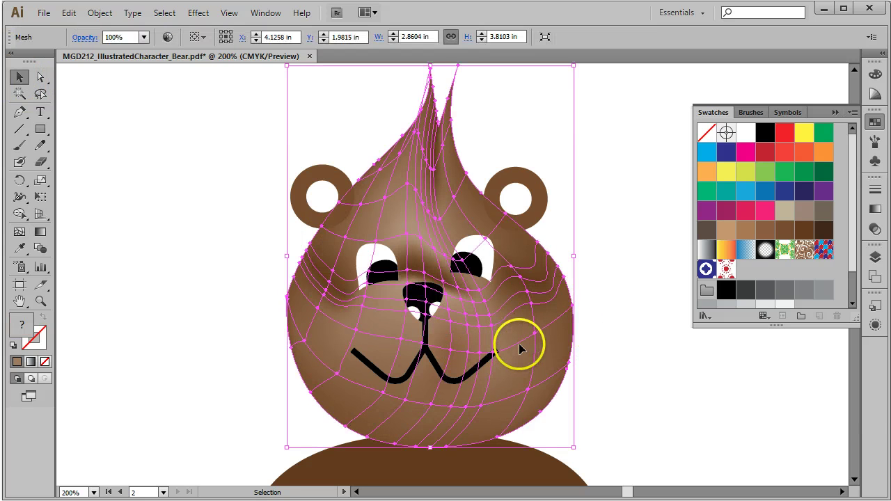
click(19, 232)
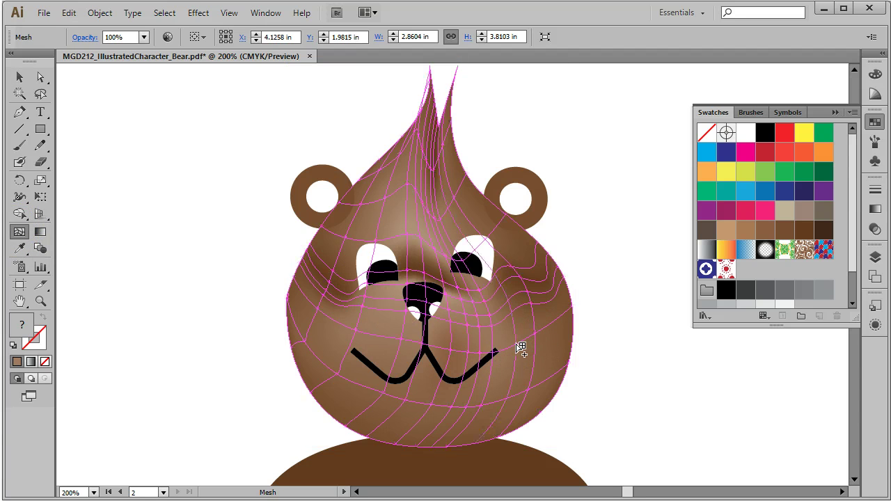
click(534, 334)
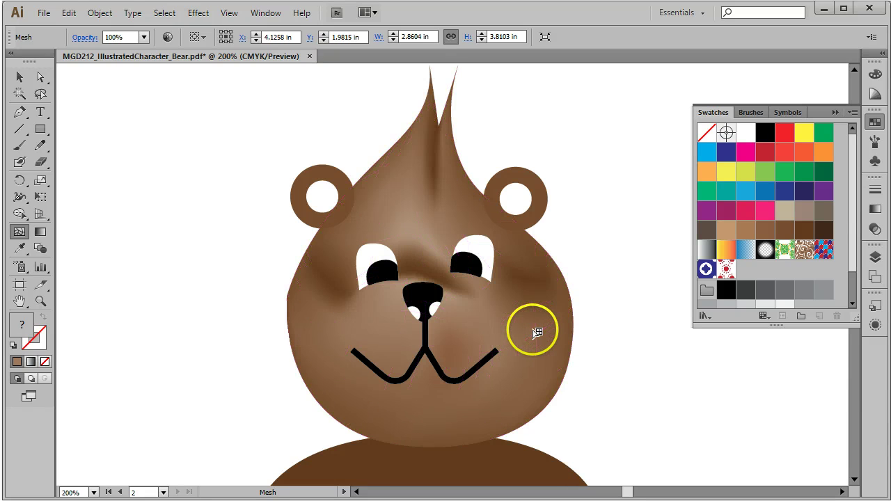
click(18, 77)
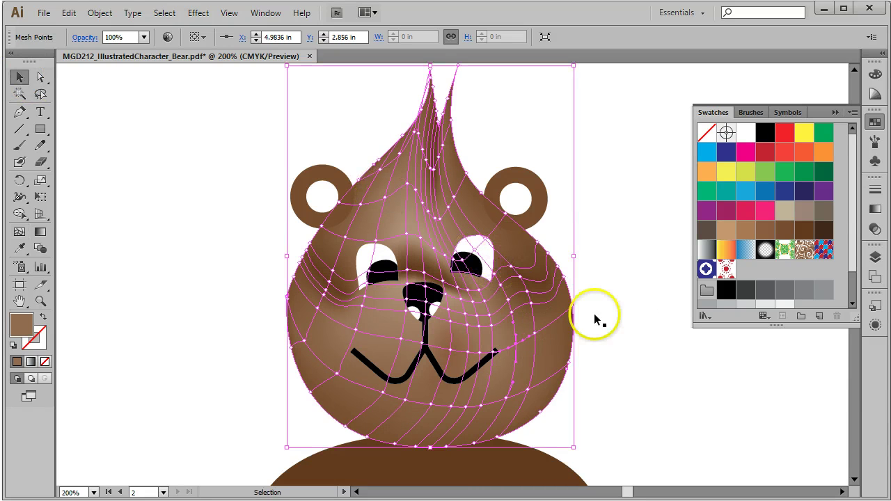
click(40, 75)
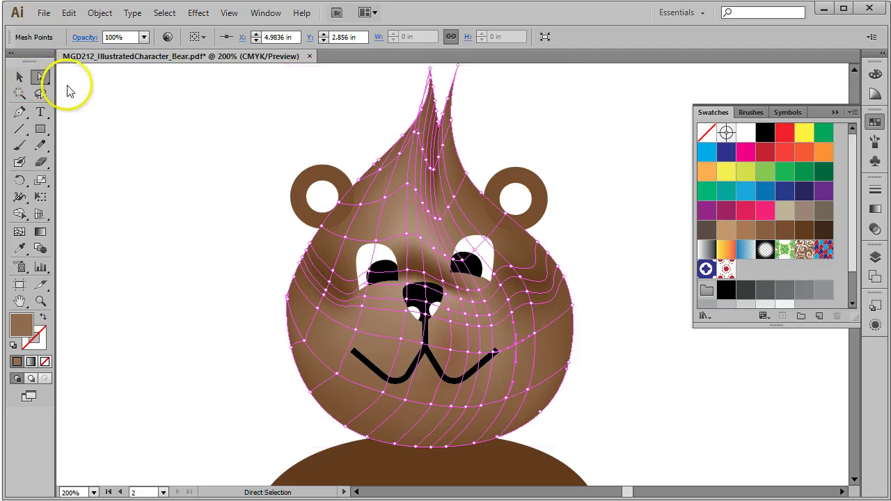
- Try repositioning the mesh point at about X 5.17 in, Y 2.75 in on the right-hand cheek with the Mesh tool
click(534, 339)
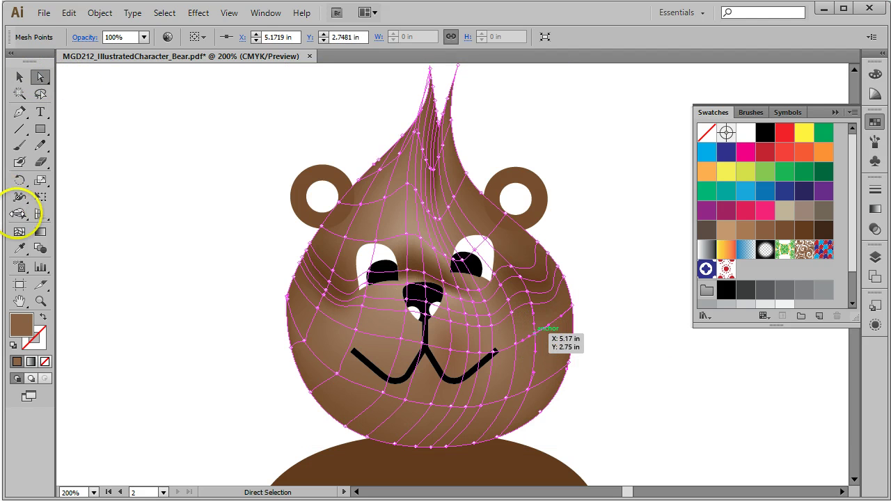
click(19, 231)
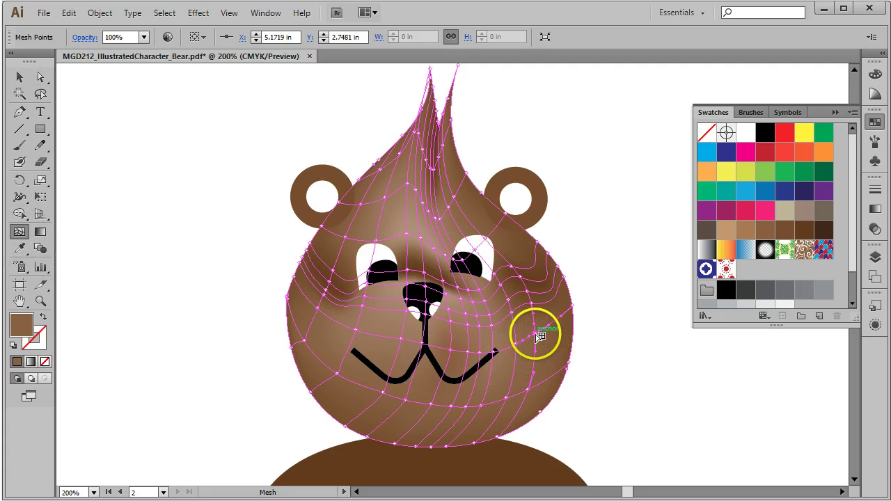
drag(535, 335, 537, 324)
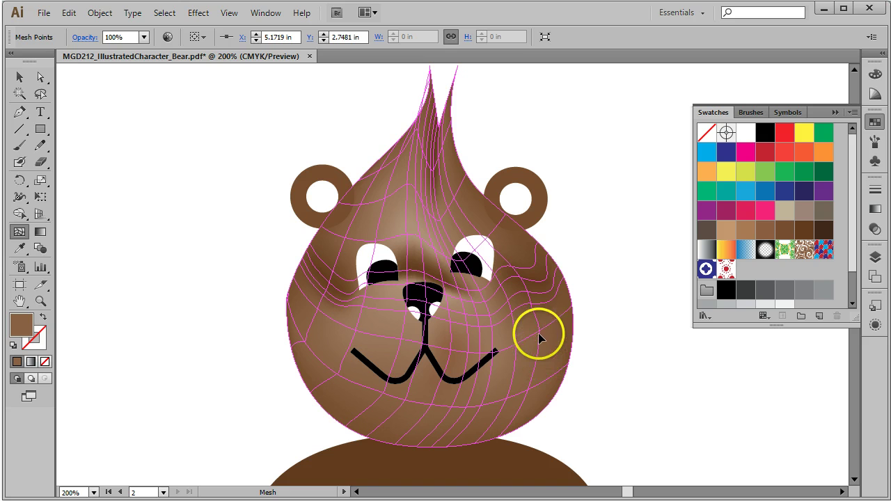
mouse_move(539, 321)
mouse_down()
mouse_move(534, 339)
mouse_move(550, 330)
mouse_up()
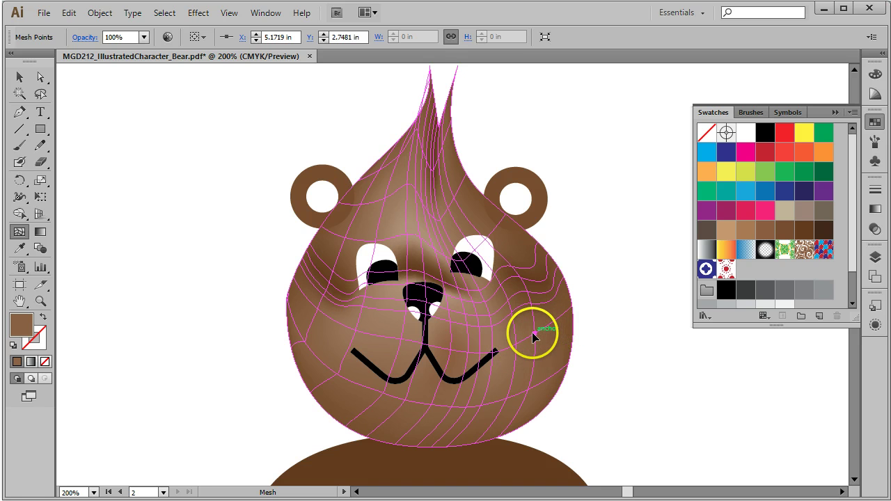
click(521, 369)
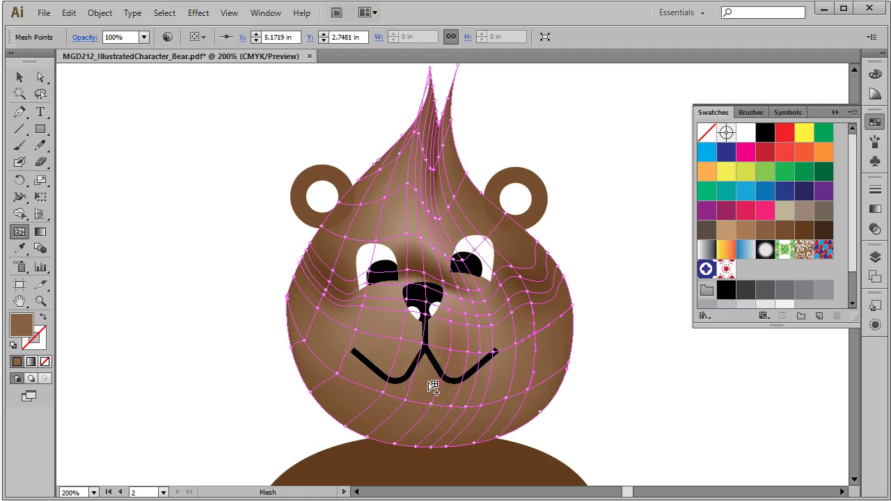
- Remove the surplus mesh points and their lines from the right-hand cheek and below the right-hand eye, and deselect the head
mouse_move(433, 387)
mouse_down()
mouse_move(473, 302)
mouse_move(465, 274)
mouse_move(503, 353)
mouse_move(395, 351)
mouse_move(510, 330)
mouse_up()
alt+click(485, 341)
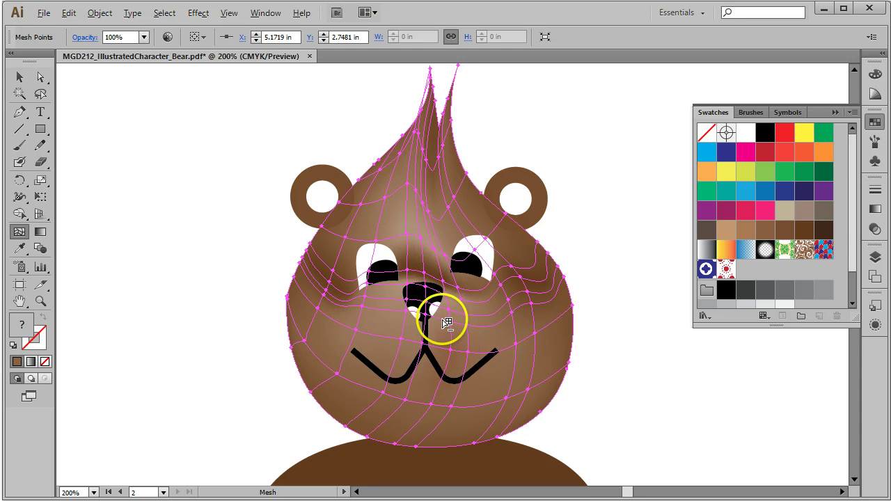
click(491, 329)
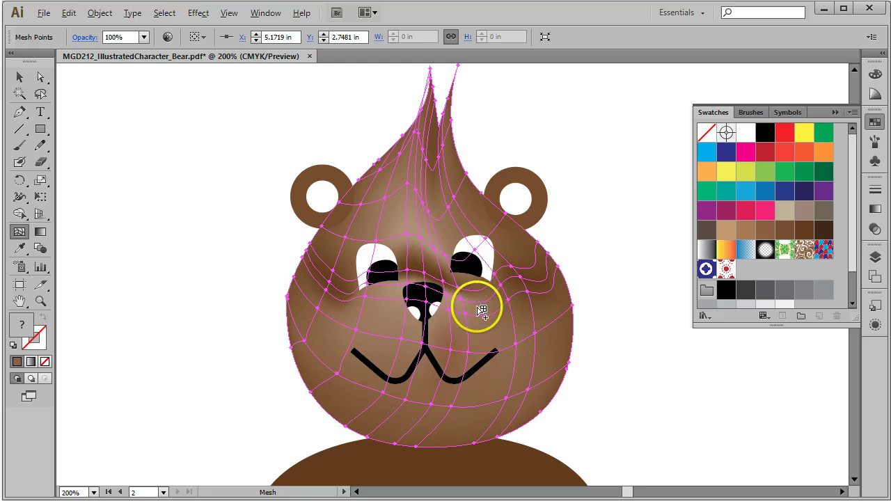
click(468, 312)
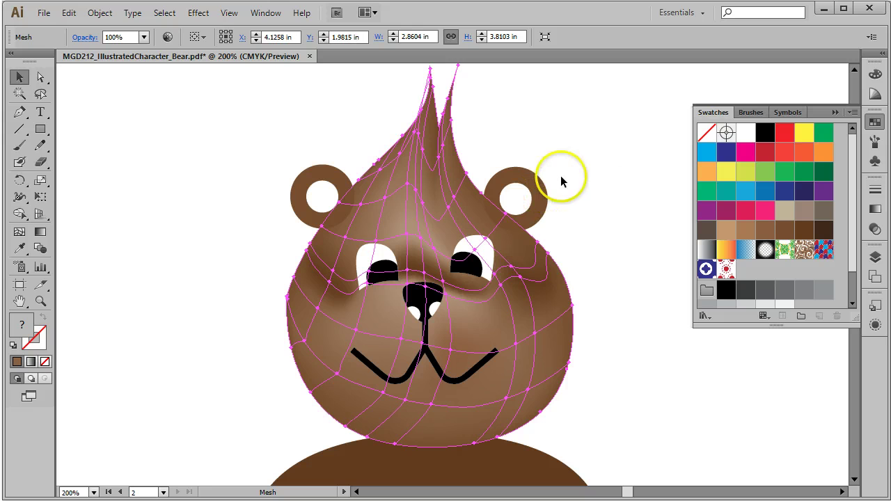
click(589, 169)
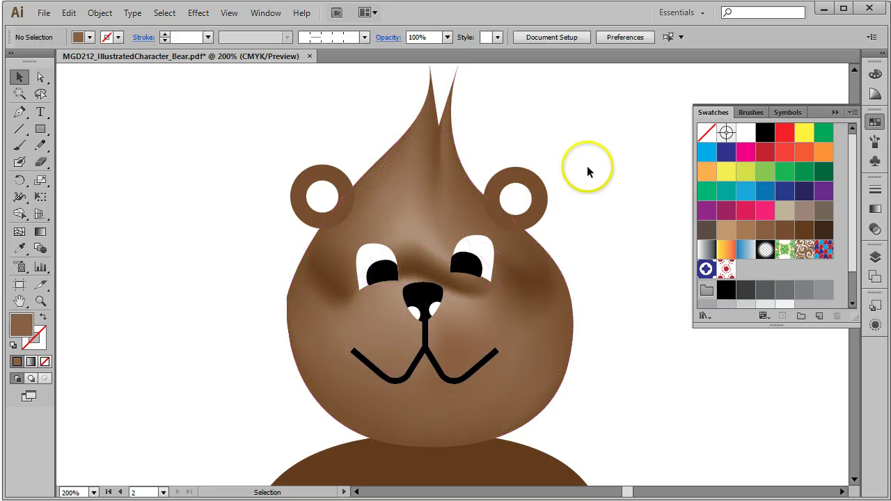
- Move the head's mesh point beside the nose's left-hand edge to about X 3.85 in, Y 2.35 in, deselect it, and hide the color swatches
click(414, 273)
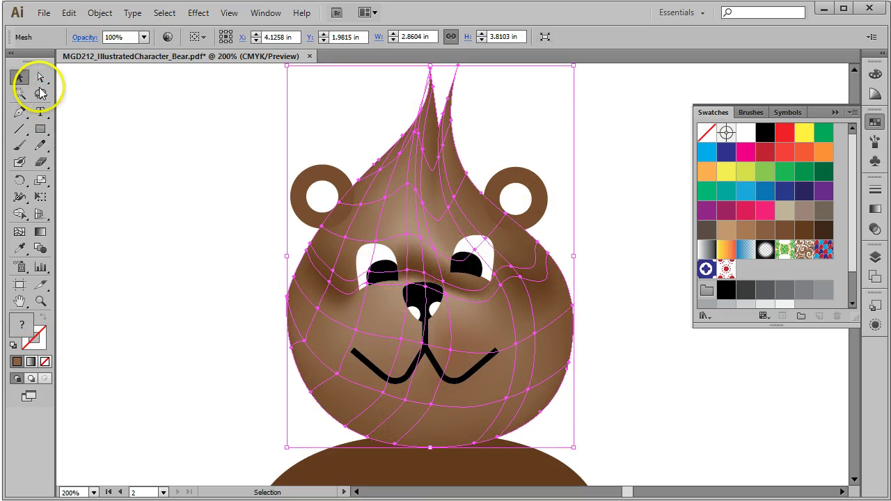
click(40, 77)
click(650, 158)
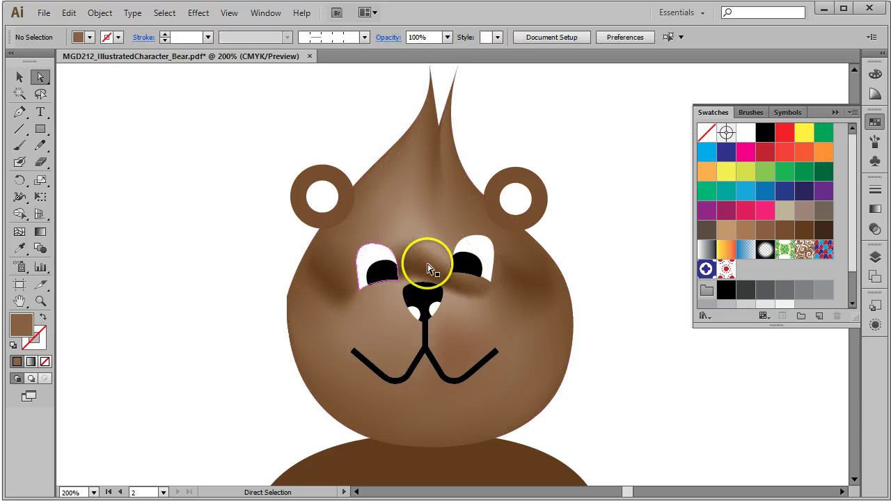
click(425, 262)
drag(410, 285, 369, 288)
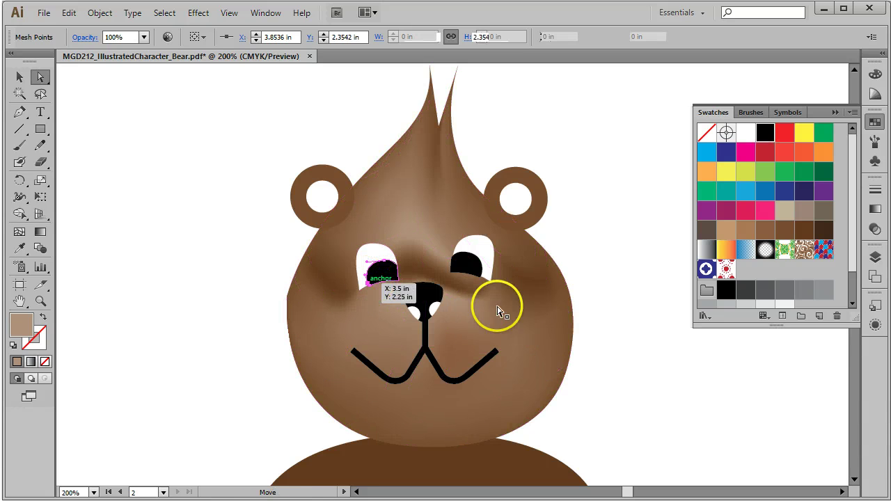
click(619, 257)
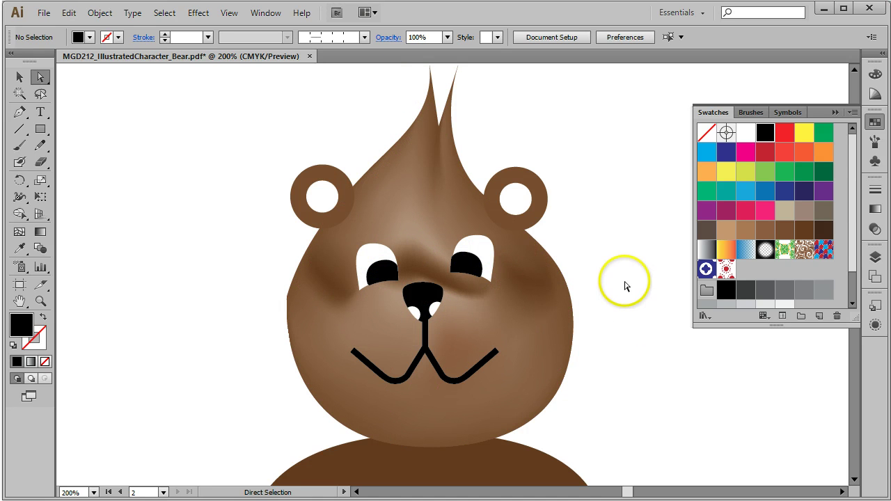
click(19, 77)
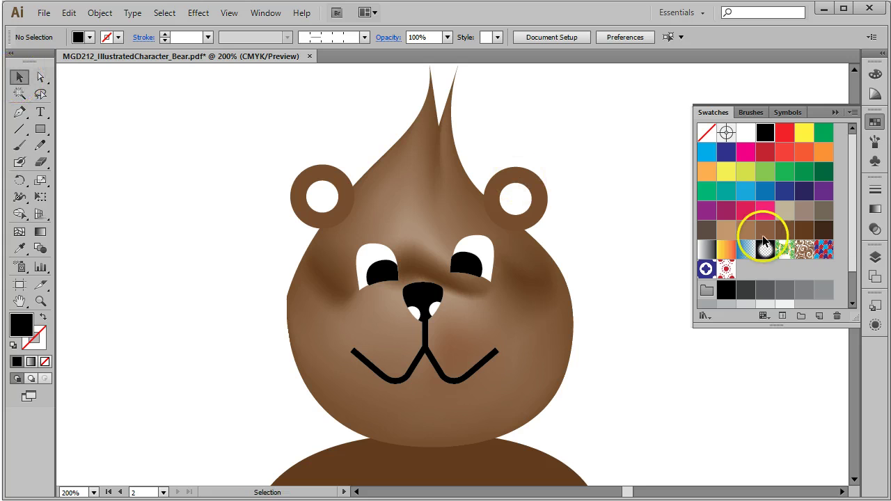
click(873, 125)
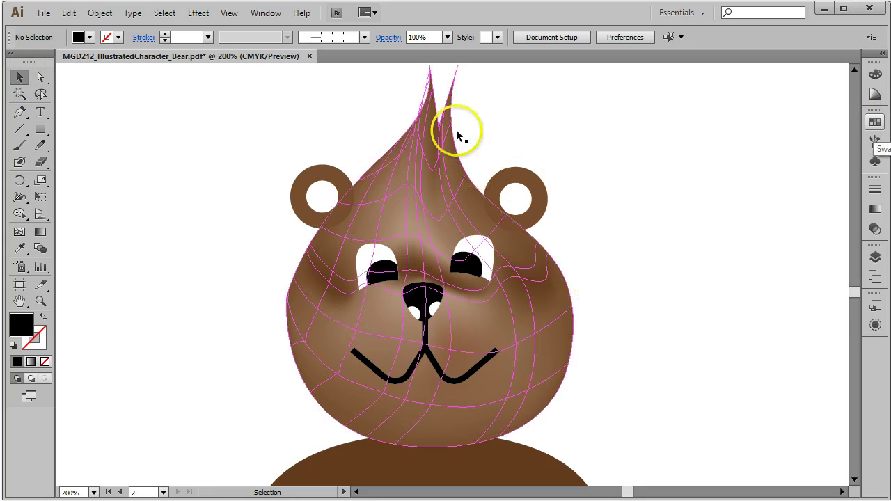